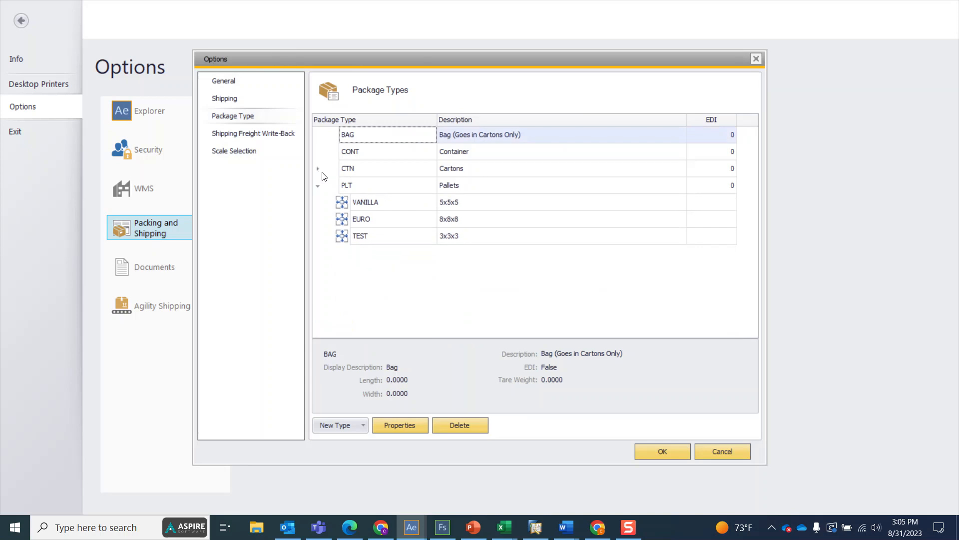
- Create a package type with code BTL, setting both its description and display description to Bottle, and save the options
click(317, 186)
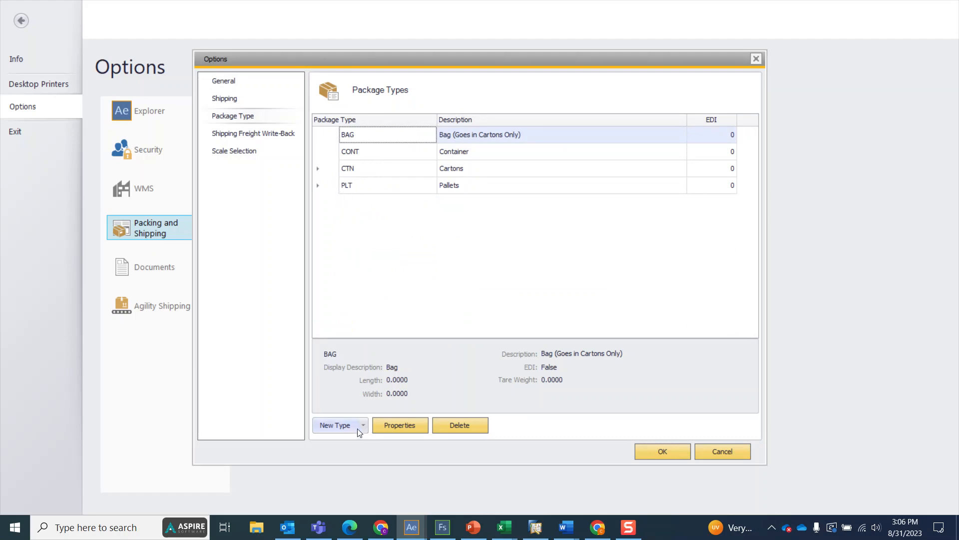
click(334, 425)
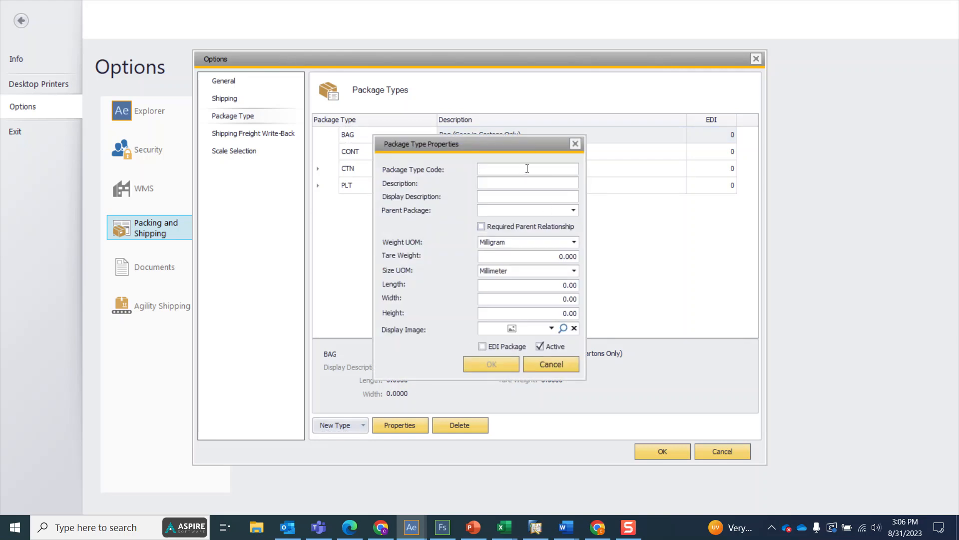
text(BTL)
click(509, 183)
text(B)
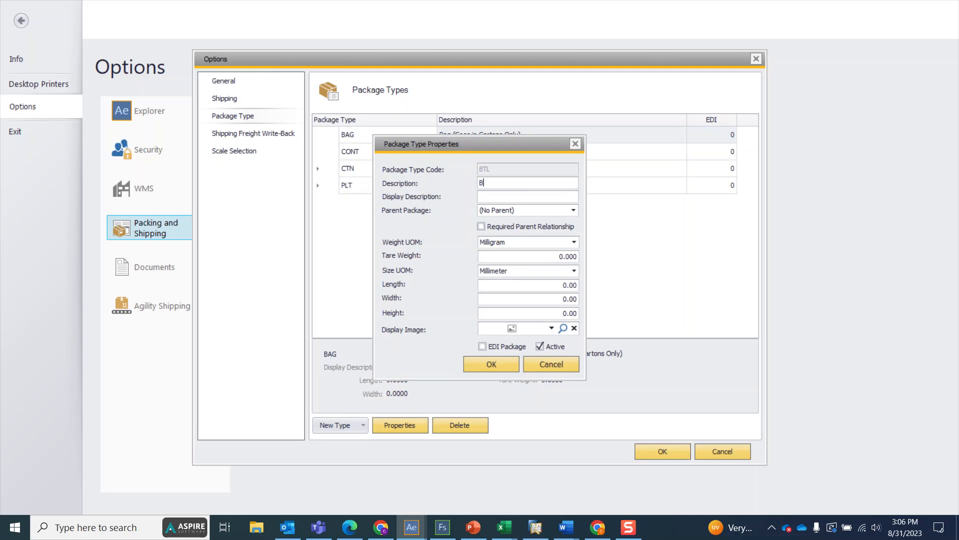
text(ottle)
click(518, 198)
text(Bottle)
click(542, 226)
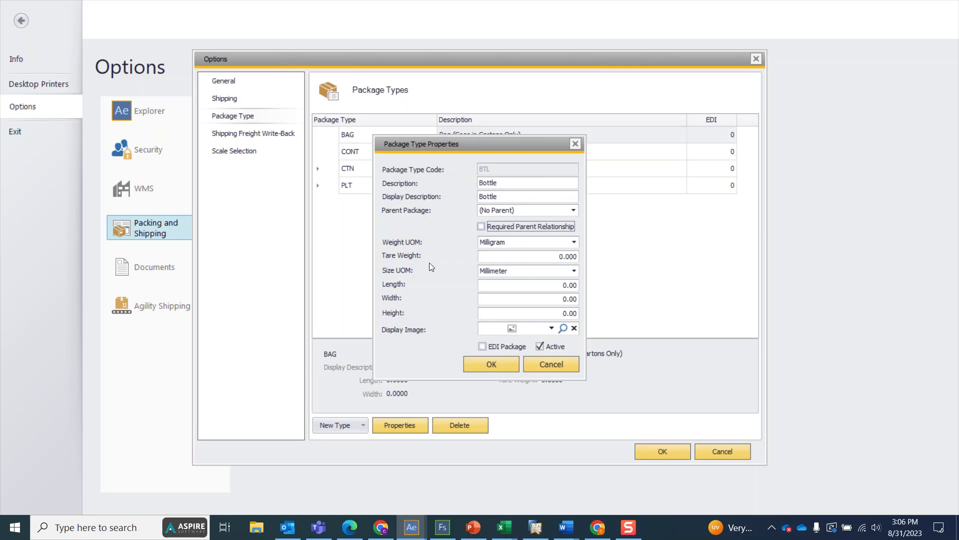
click(483, 362)
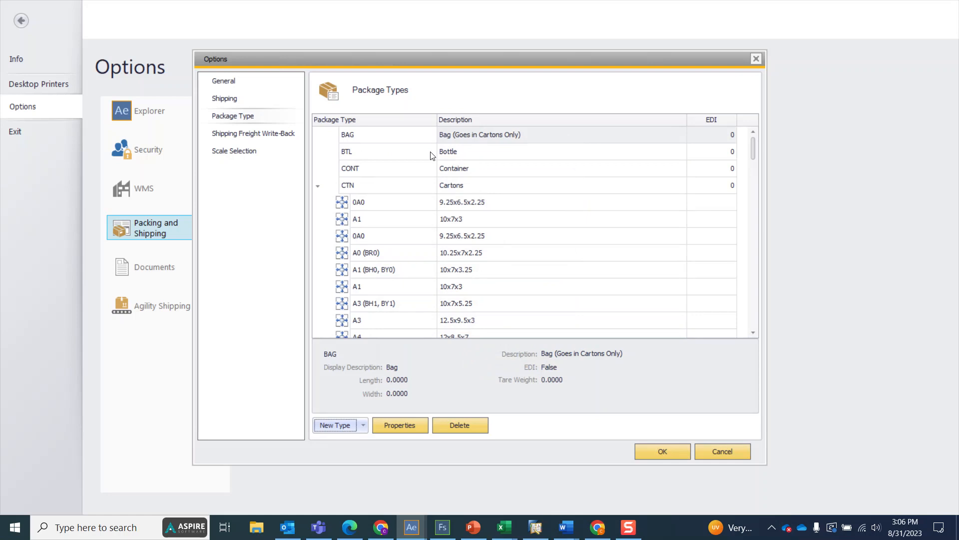
click(661, 451)
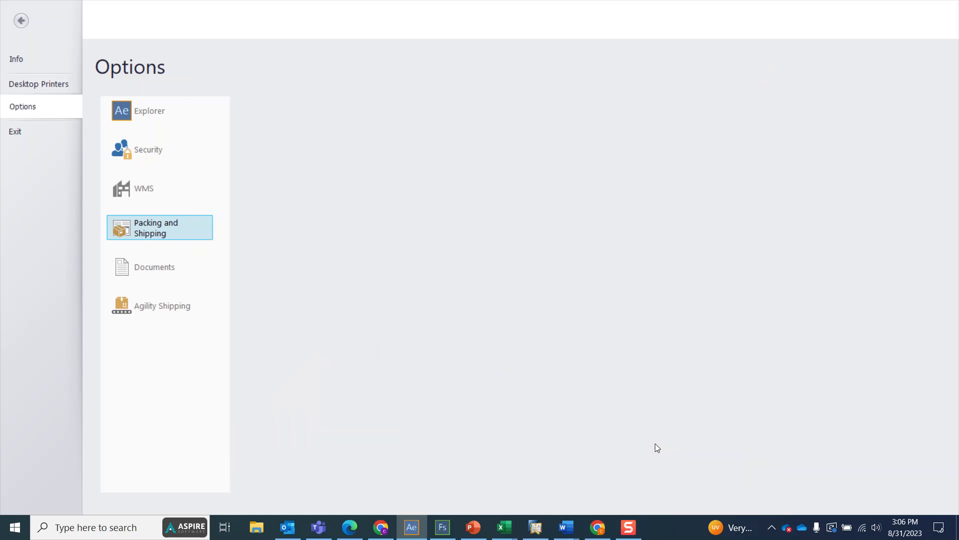
- Leave the options, switch to SAP Business One and open the inventory Package Types setup
click(24, 24)
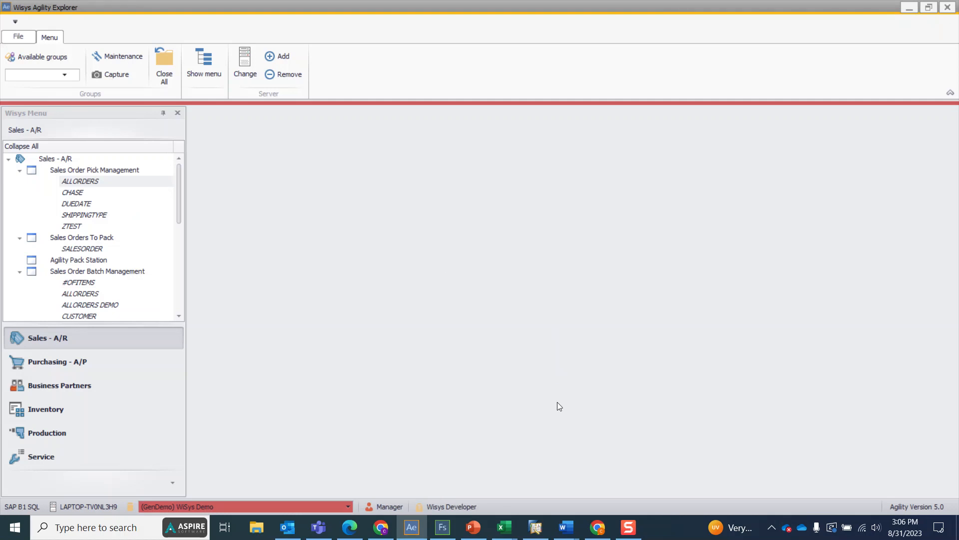
click(535, 527)
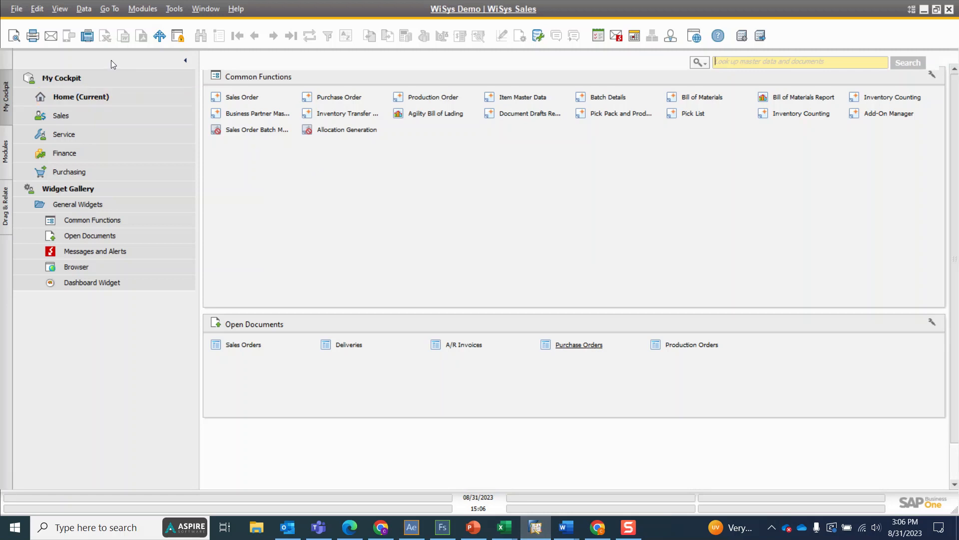
click(134, 11)
mouse_move(165, 28)
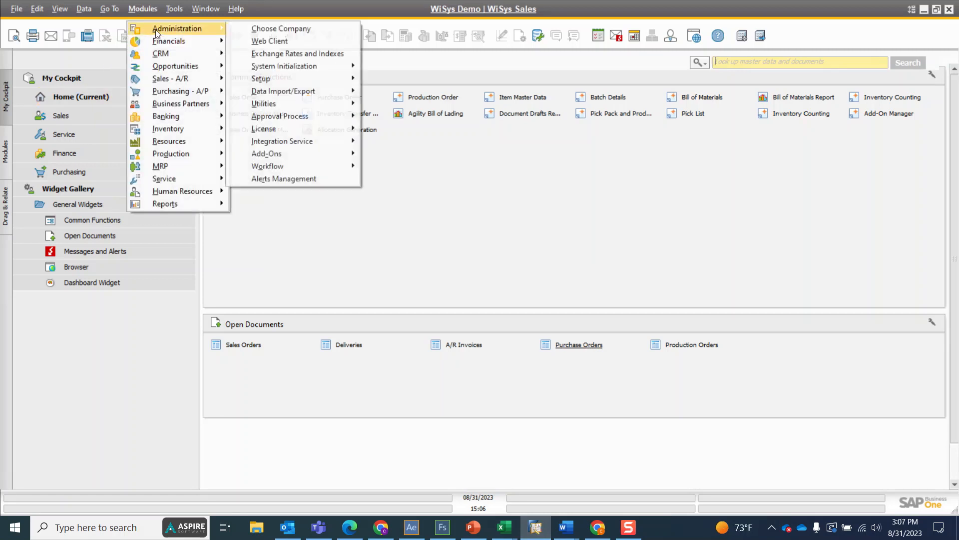
mouse_move(282, 78)
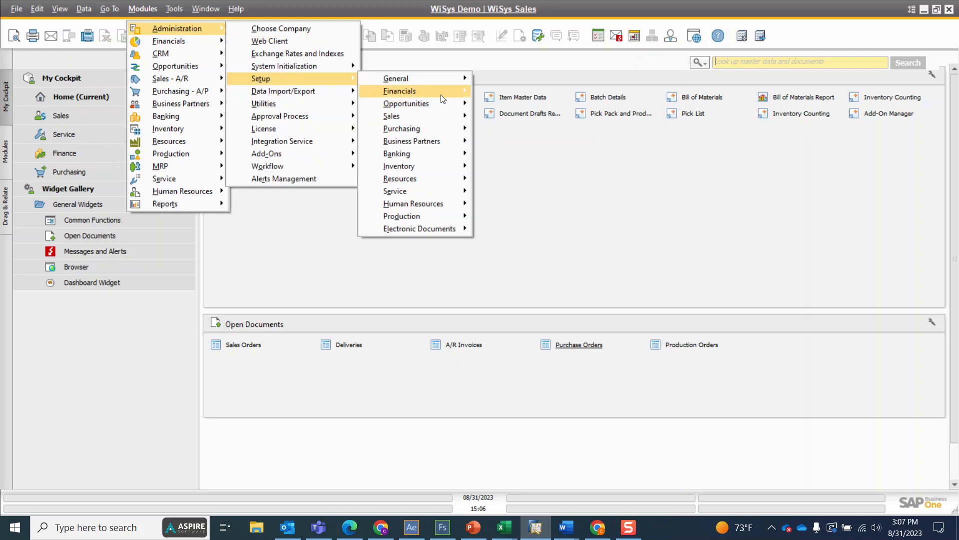
mouse_move(437, 169)
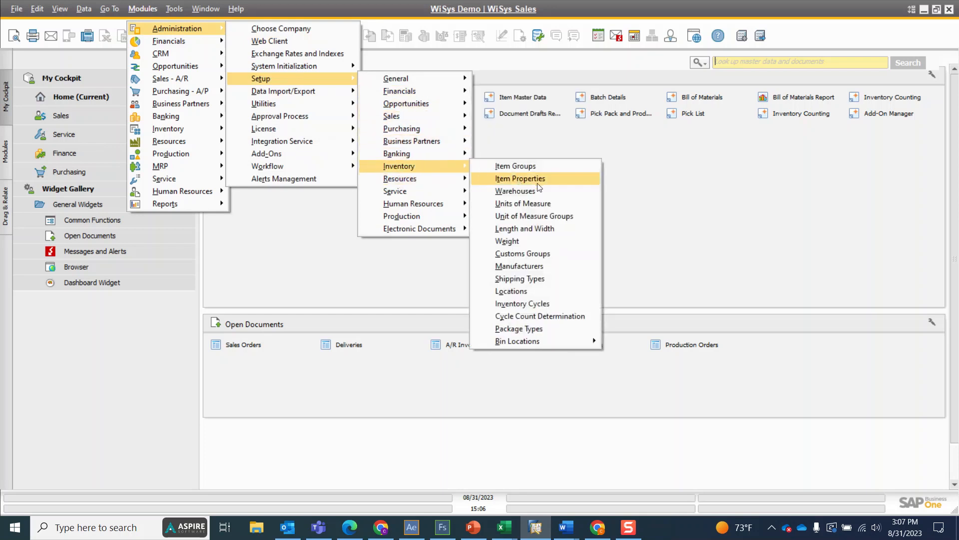
click(514, 328)
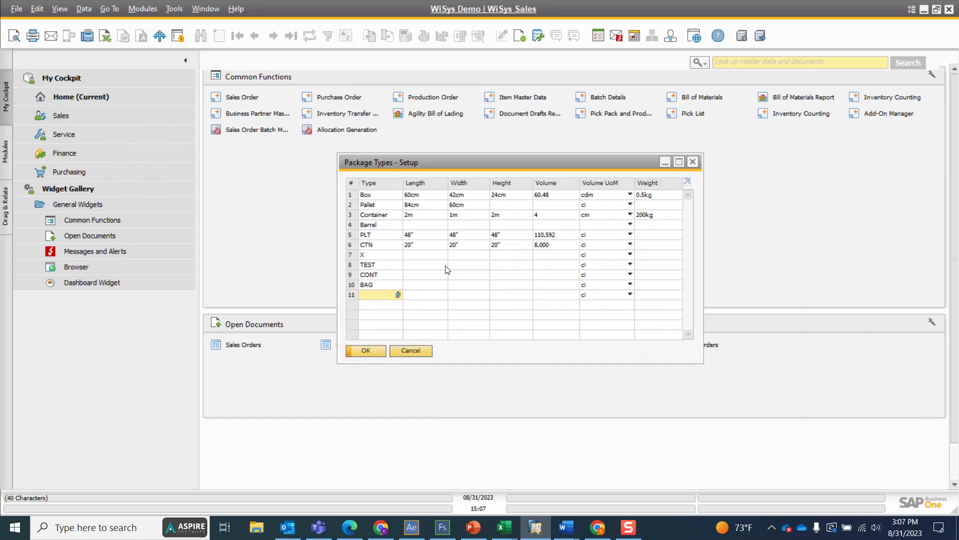
- Add BTL as a new package type in the empty row, update the table and close the setup
text(BTL)
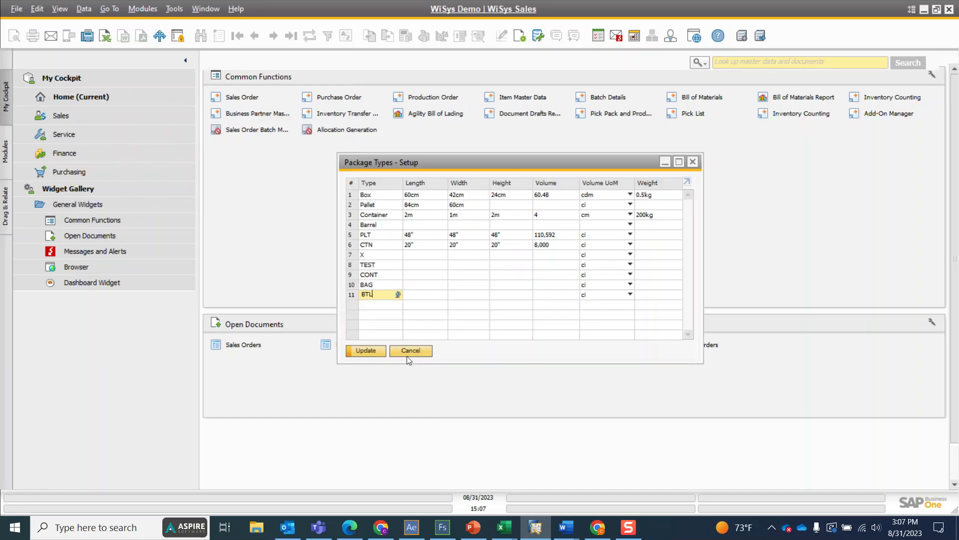
click(364, 350)
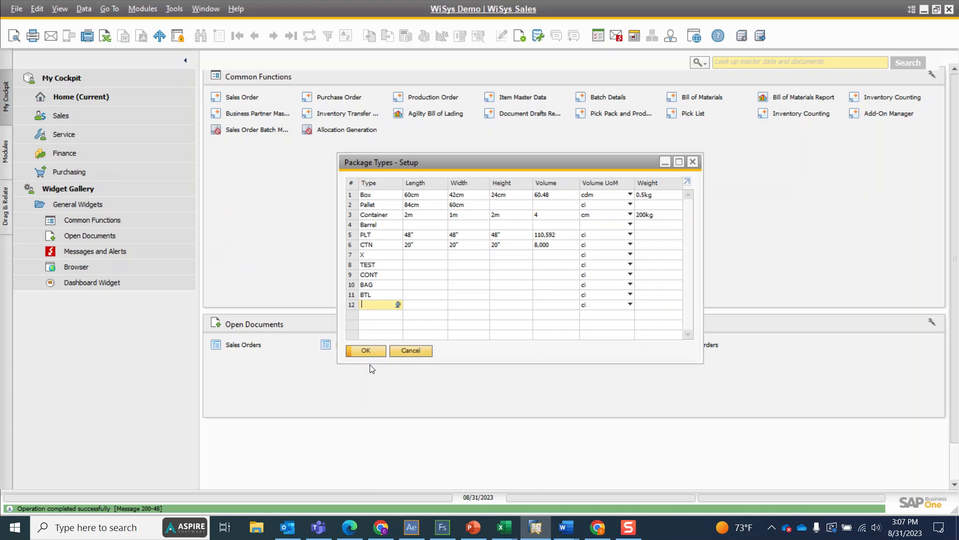
click(361, 350)
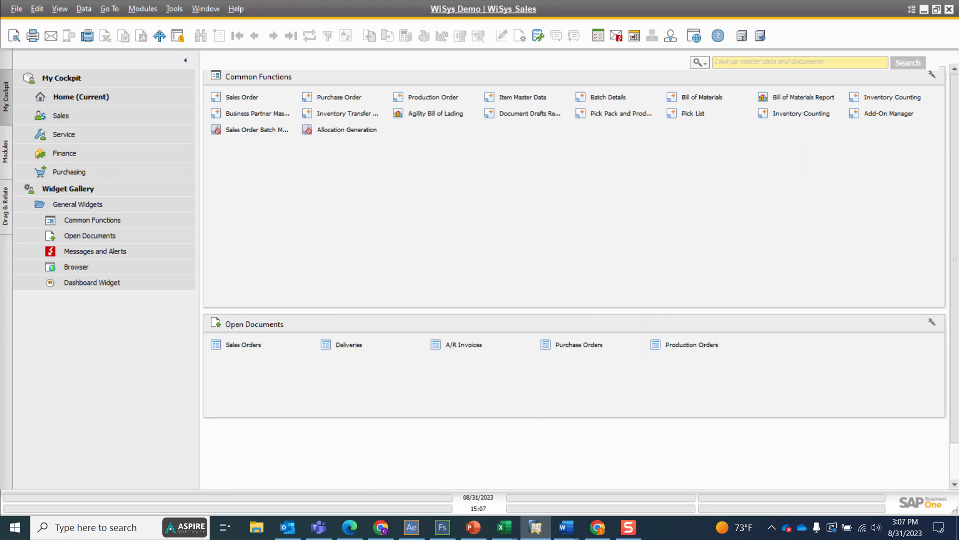
- Switch to WiSys Visual Form Studio and open the Agility Pallets FS DS project
click(923, 9)
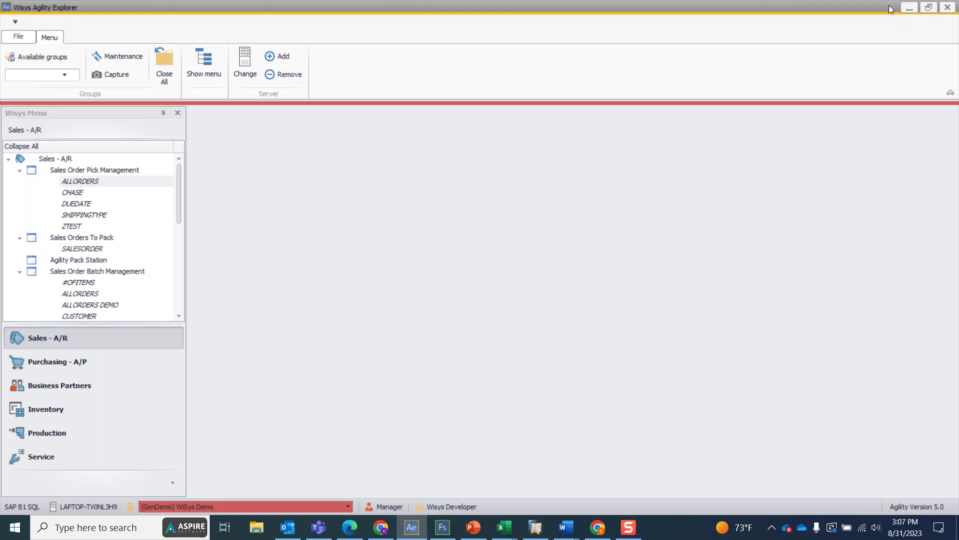
click(909, 9)
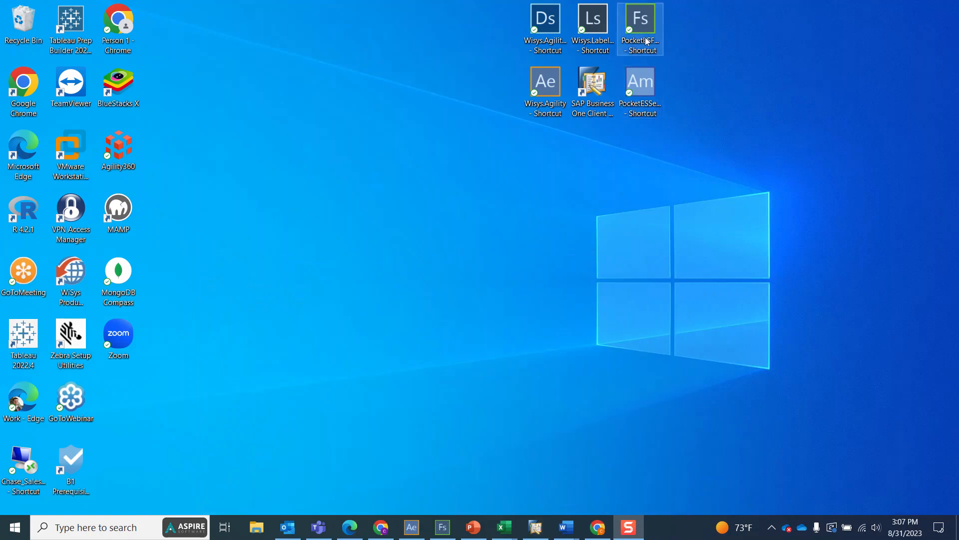
click(442, 527)
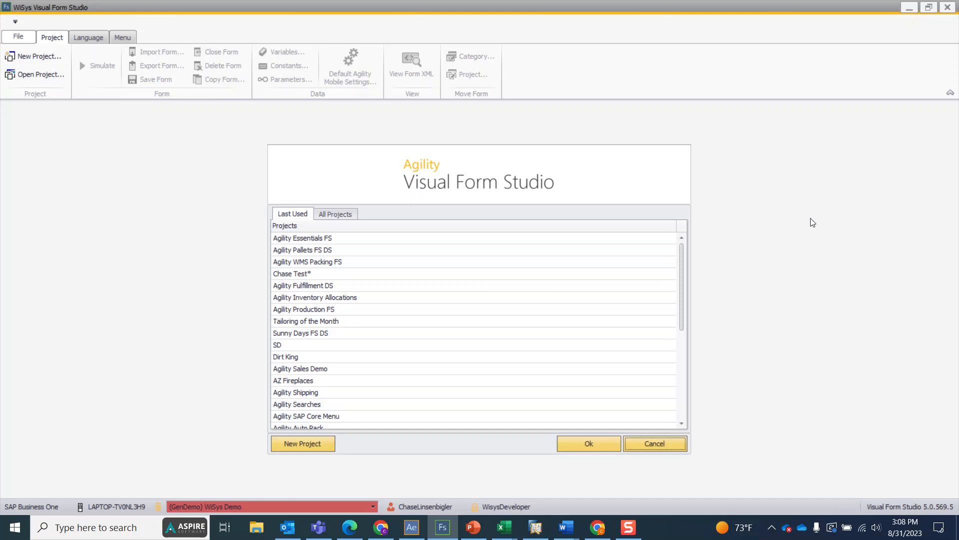
click(310, 251)
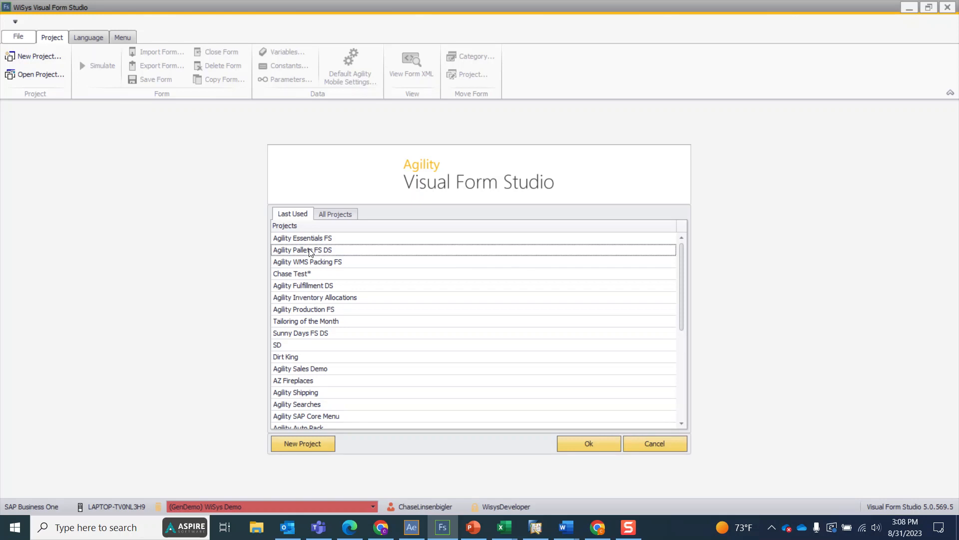
double_click(302, 254)
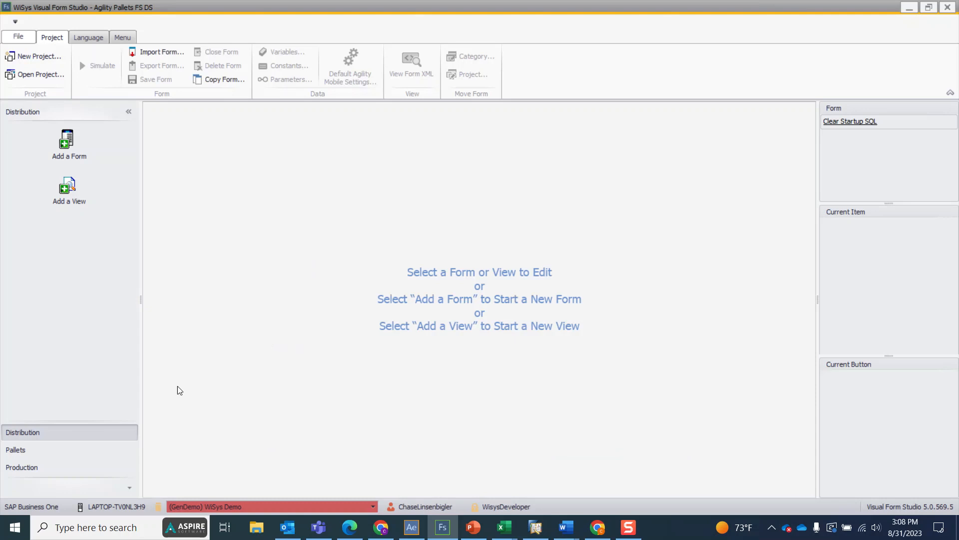
- Copy the Pallet Build Multiple form from the Pallets category with the name and description Create Bottles, and open the copy
click(78, 451)
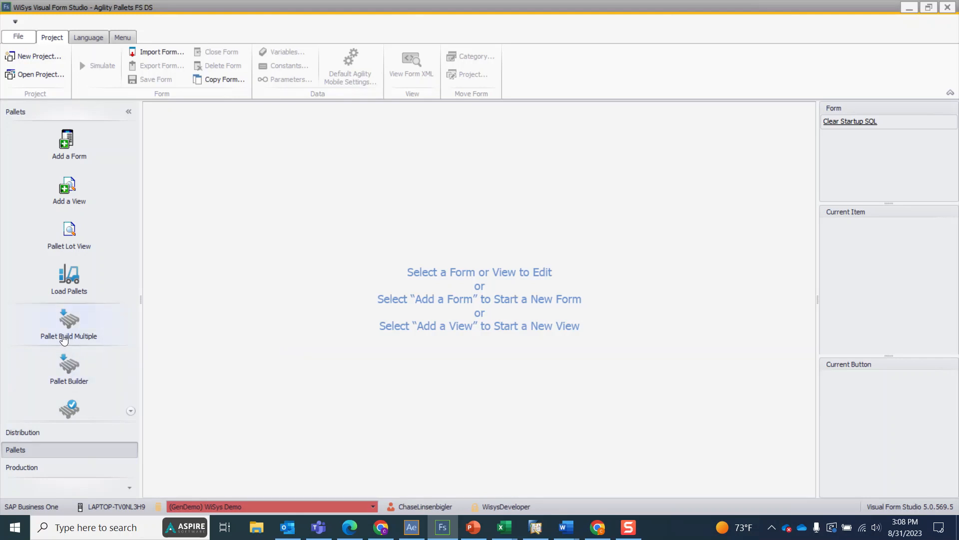
click(64, 338)
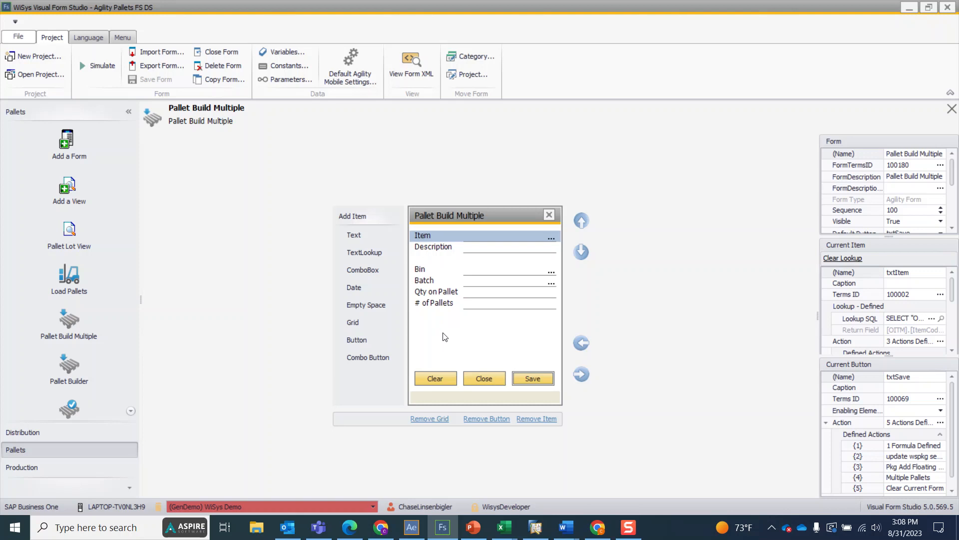
click(222, 81)
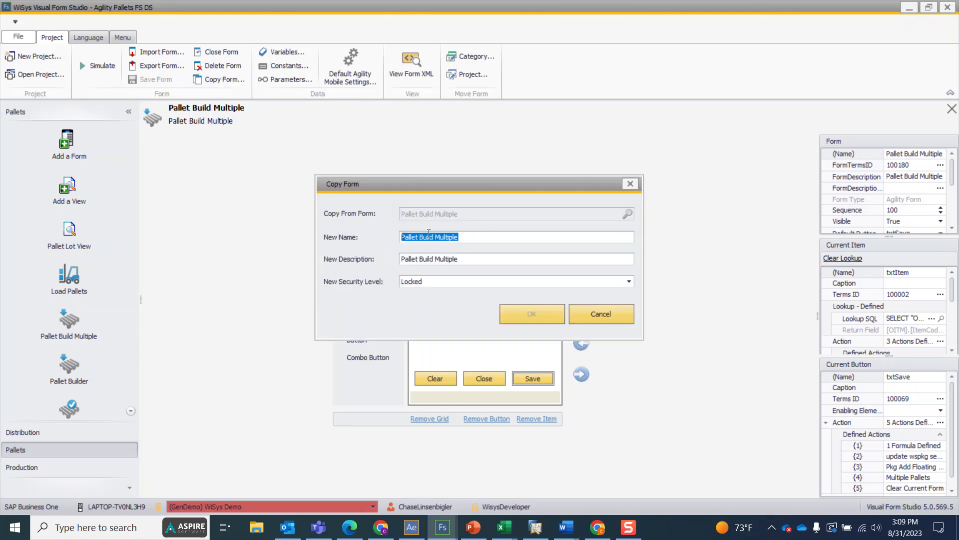
click(418, 237)
drag(403, 238, 461, 237)
text(Create Bottles)
drag(475, 258, 397, 258)
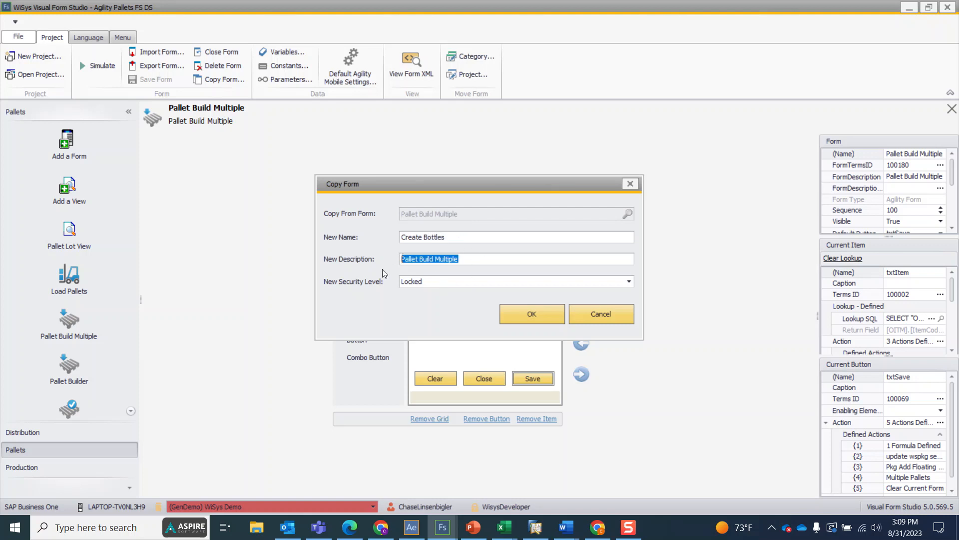
text(Create Bottles)
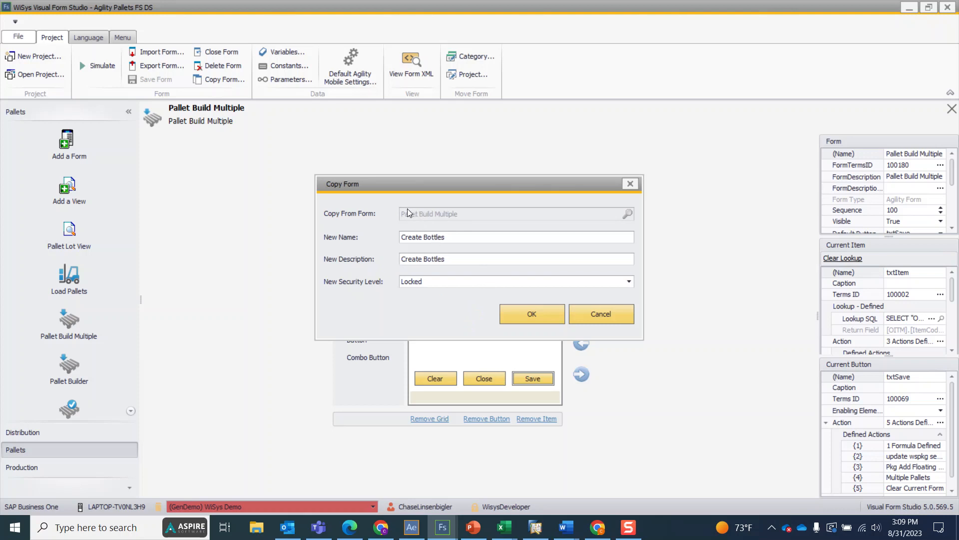
click(532, 316)
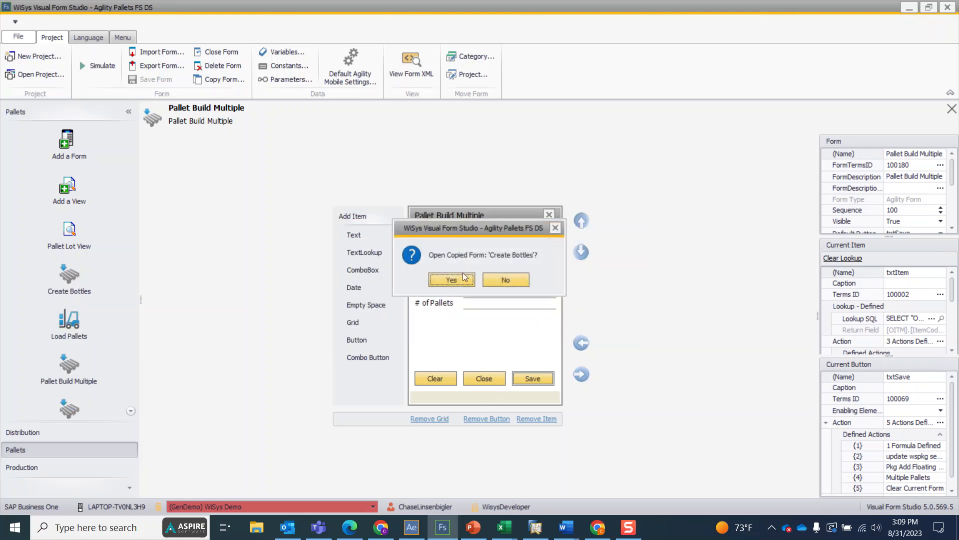
click(464, 279)
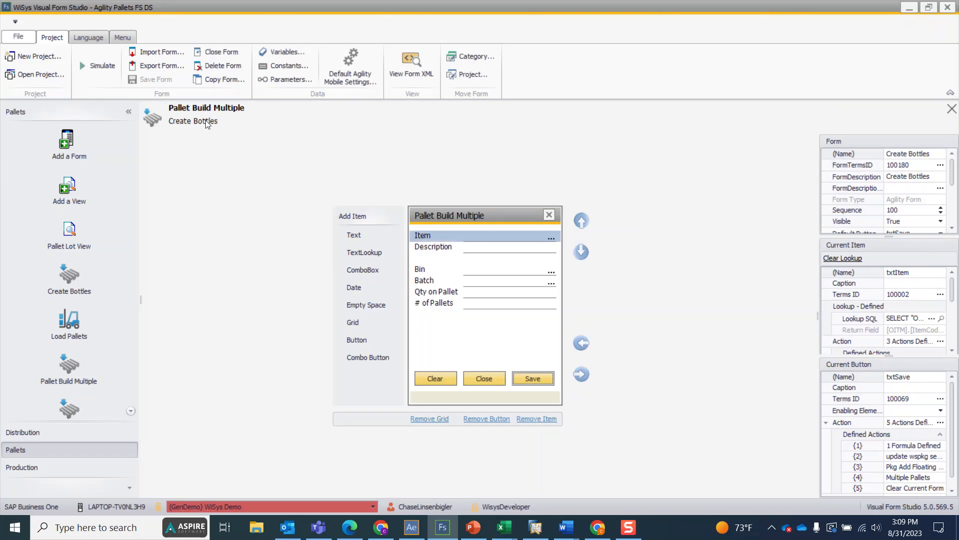
- Clear the FormTermsID of the Create Bottles form and save the form
click(906, 166)
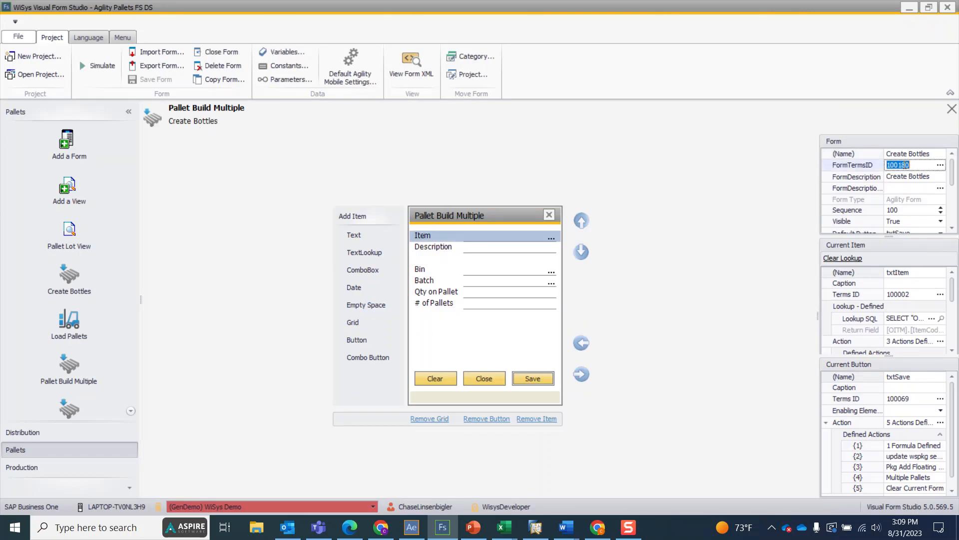
key(BackSpace)
click(908, 153)
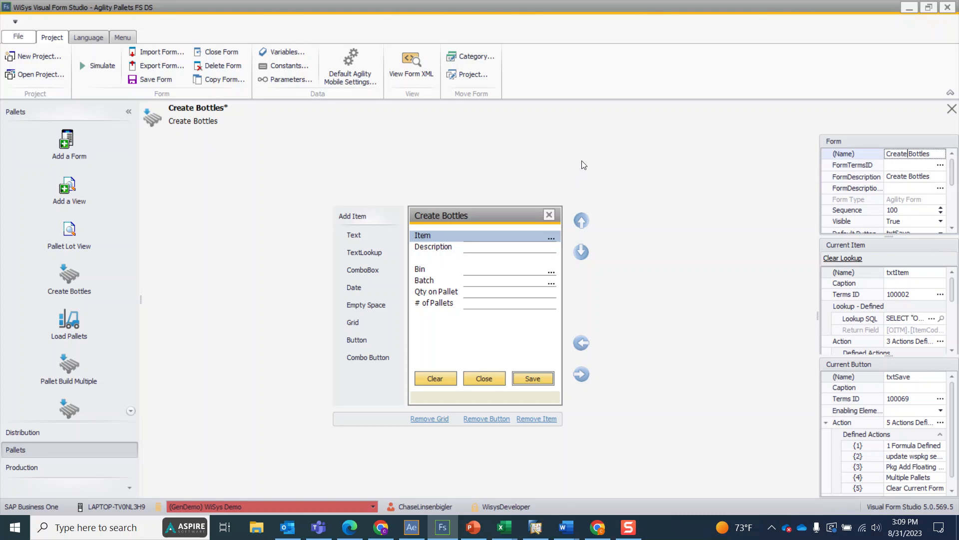
click(160, 80)
- Move the Create Bottles form to the Tailoring of the Month project
click(470, 78)
scroll(495, 258, down, 10)
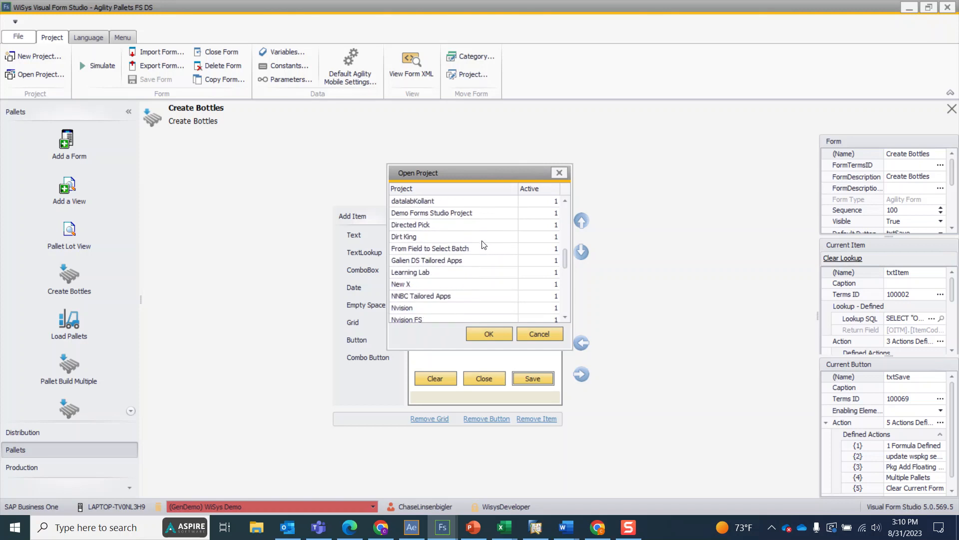
scroll(483, 245, down, 6)
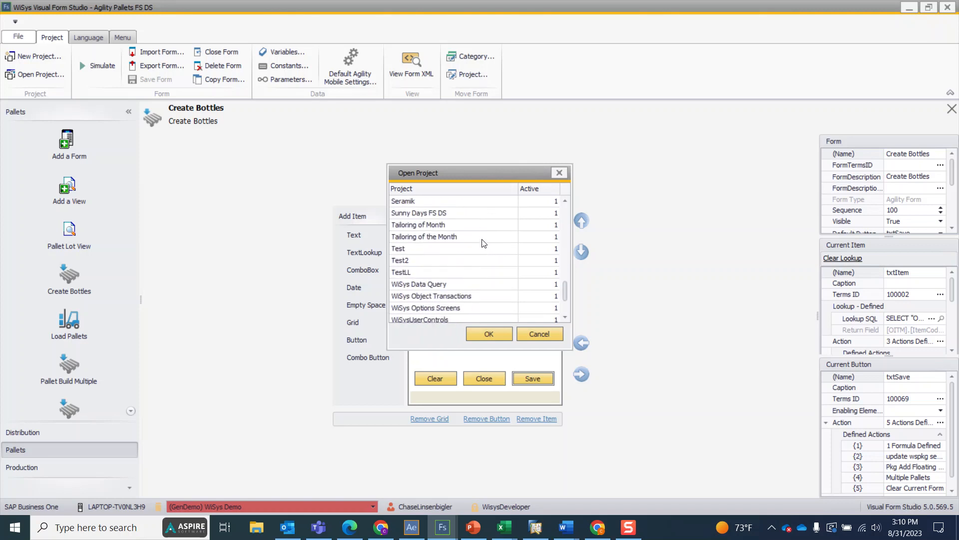
click(447, 238)
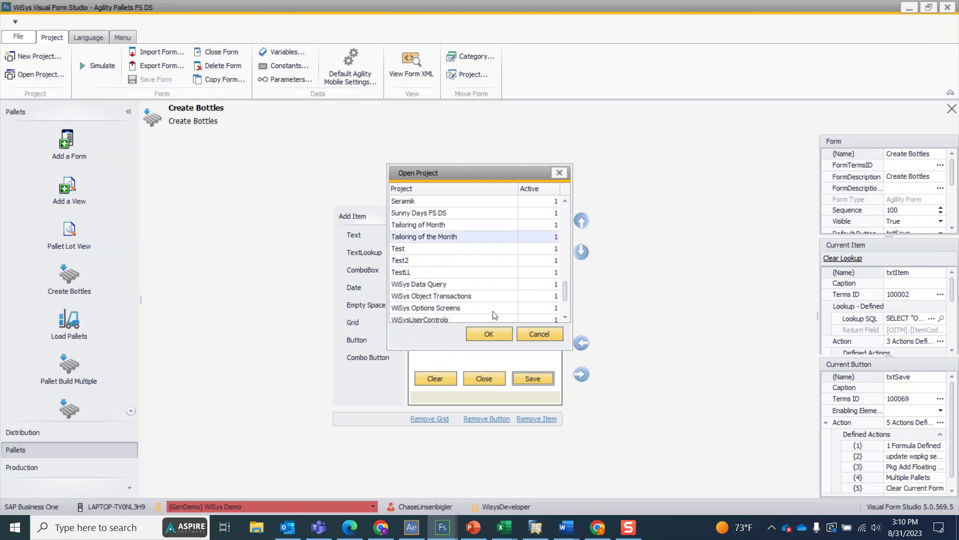
click(496, 331)
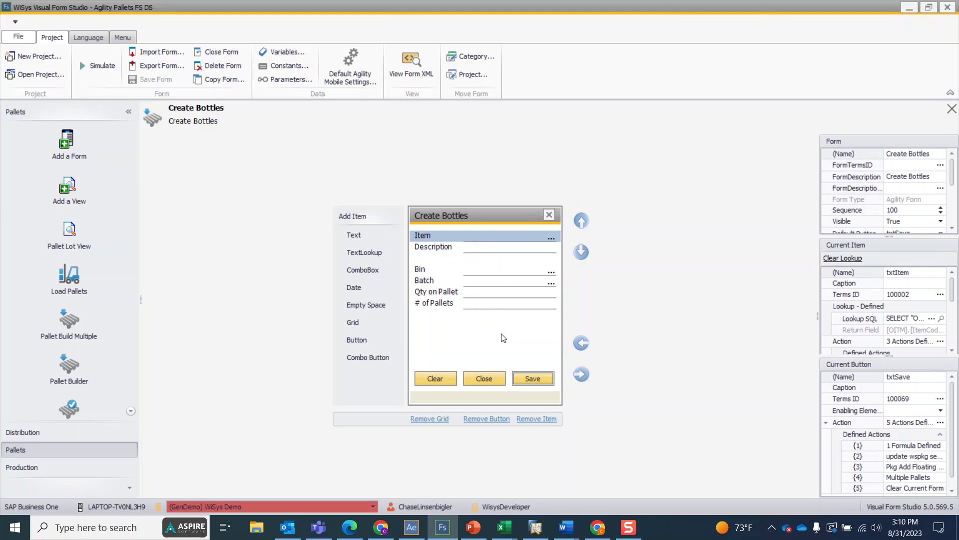
- Open the Tailoring of the Month project from the unfiltered list of all projects and open its Create Bottles form
click(39, 74)
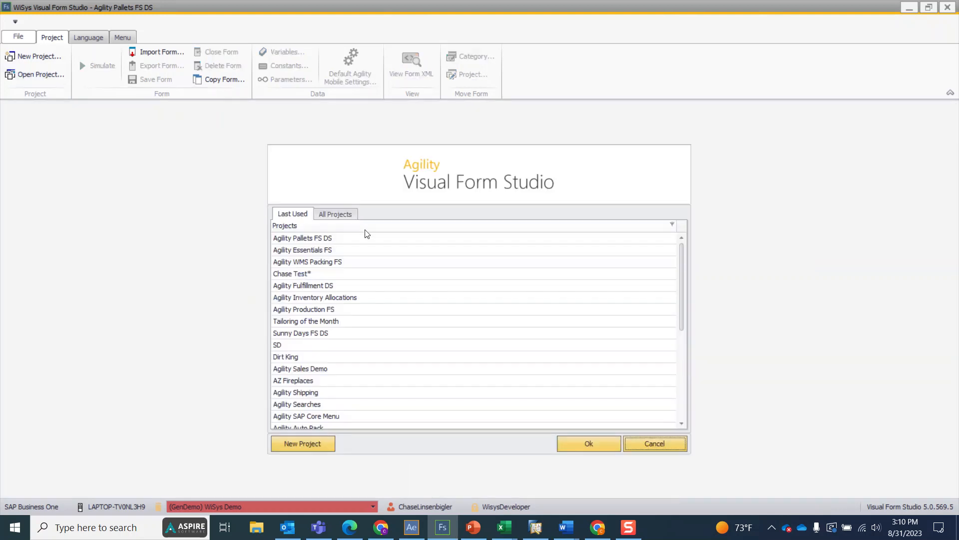
scroll(358, 290, down, 5)
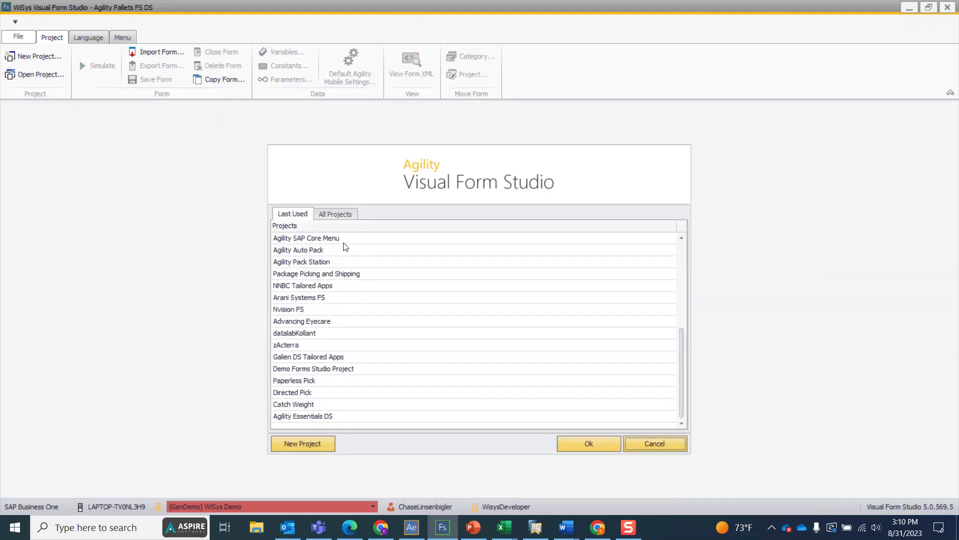
click(335, 214)
scroll(322, 305, down, 6)
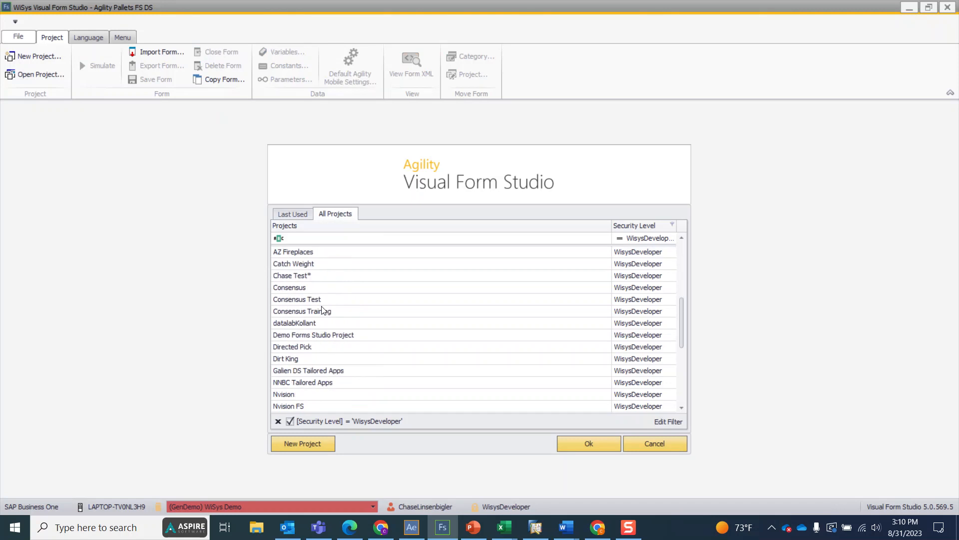
scroll(320, 315, down, 1)
scroll(322, 328, down, 1)
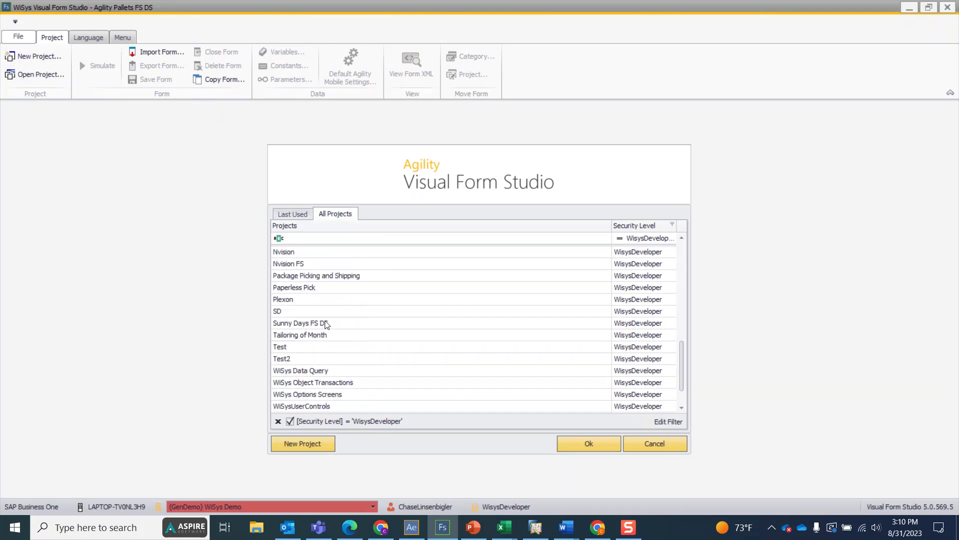
click(279, 421)
scroll(342, 346, down, 9)
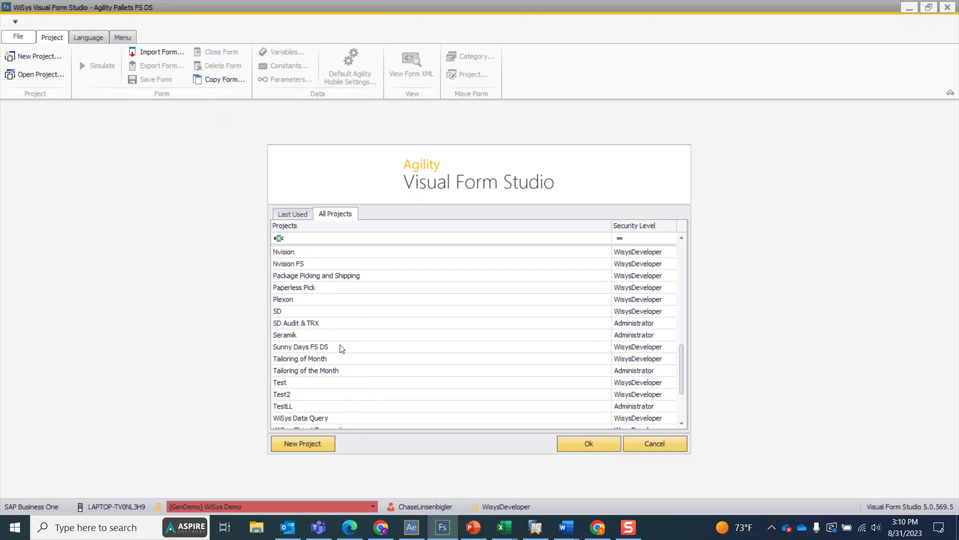
scroll(340, 355, down, 1)
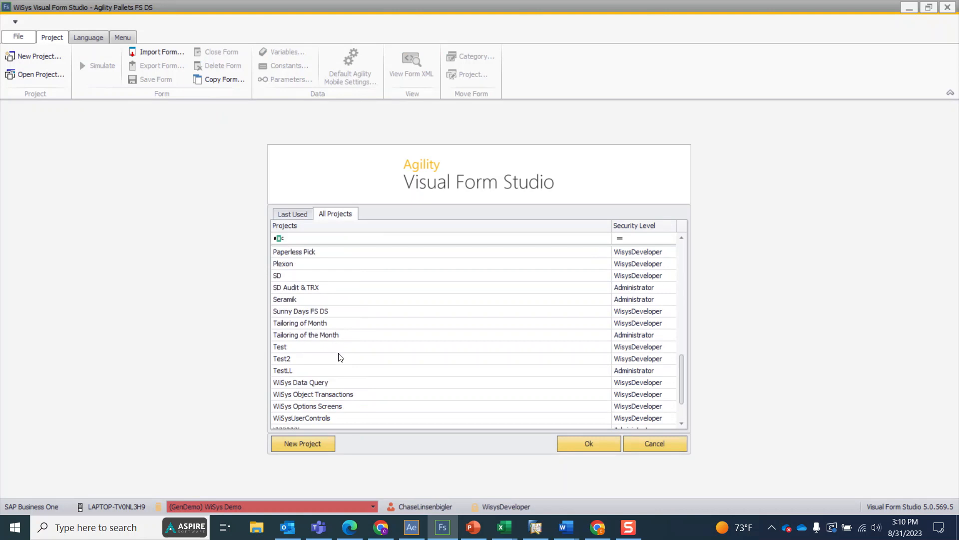
click(310, 336)
click(596, 448)
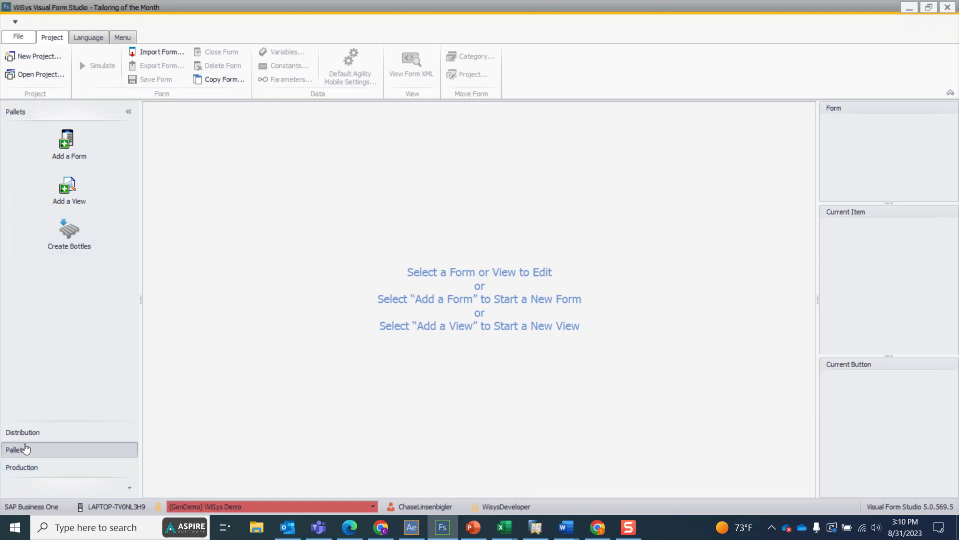
click(86, 255)
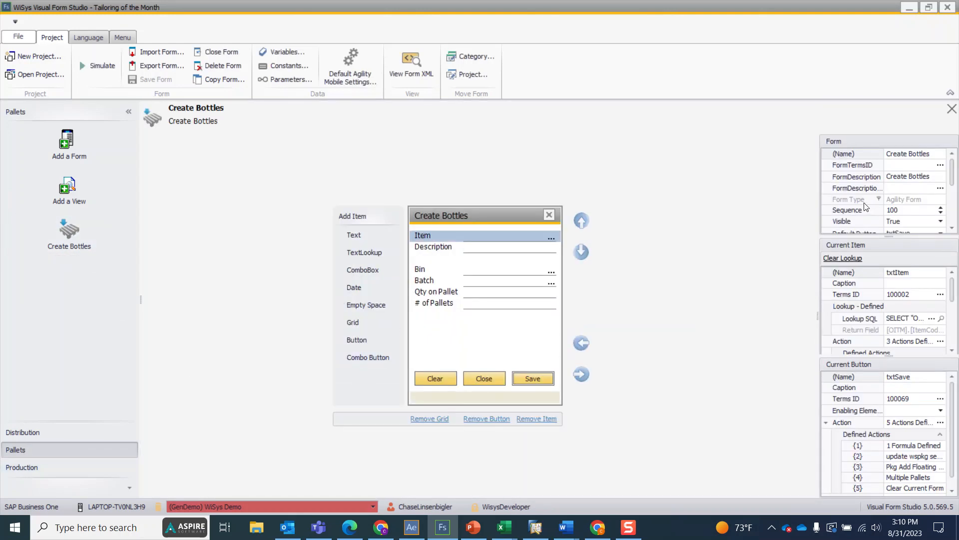
- Change the Create Bottles form icon to the white down arrow on a blue square from the Agility WMS icons
scroll(860, 203, down, 2)
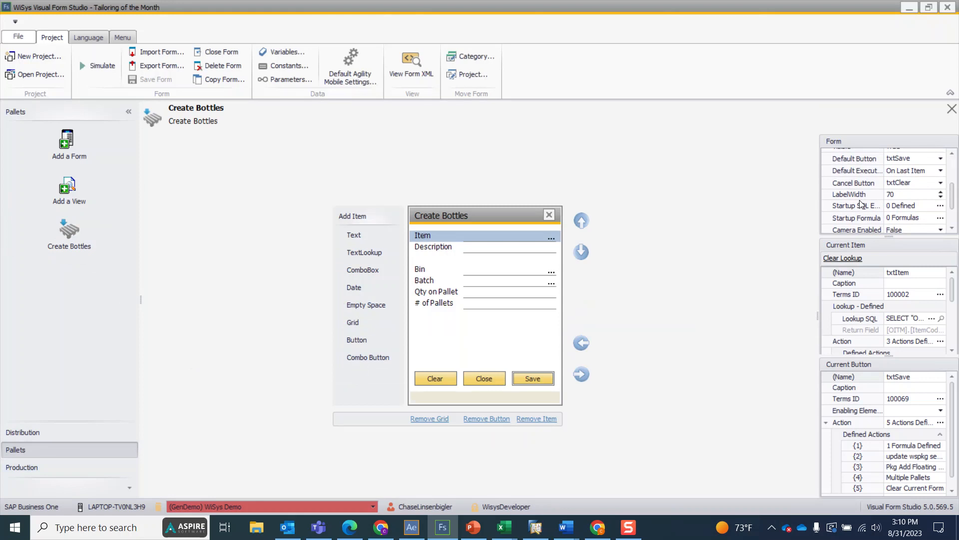
scroll(859, 199, down, 2)
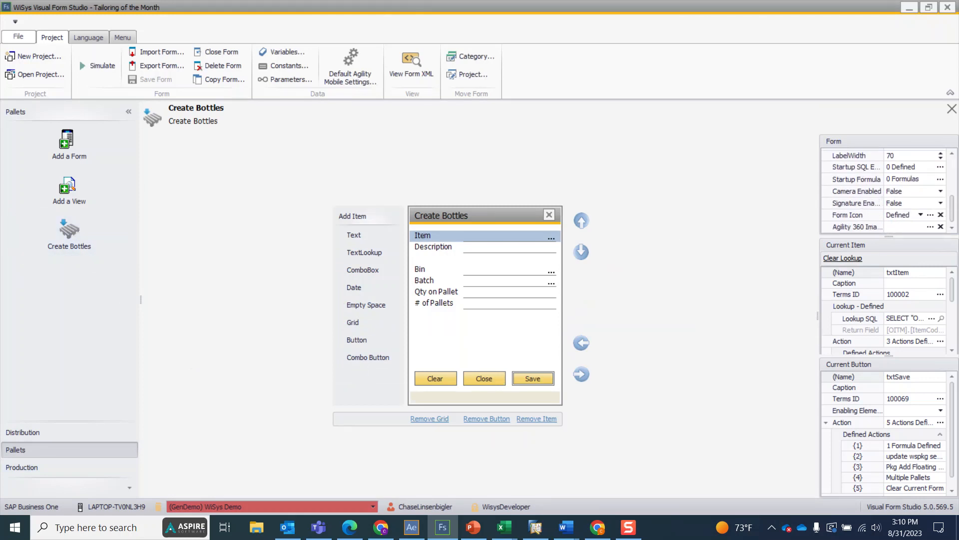
click(905, 215)
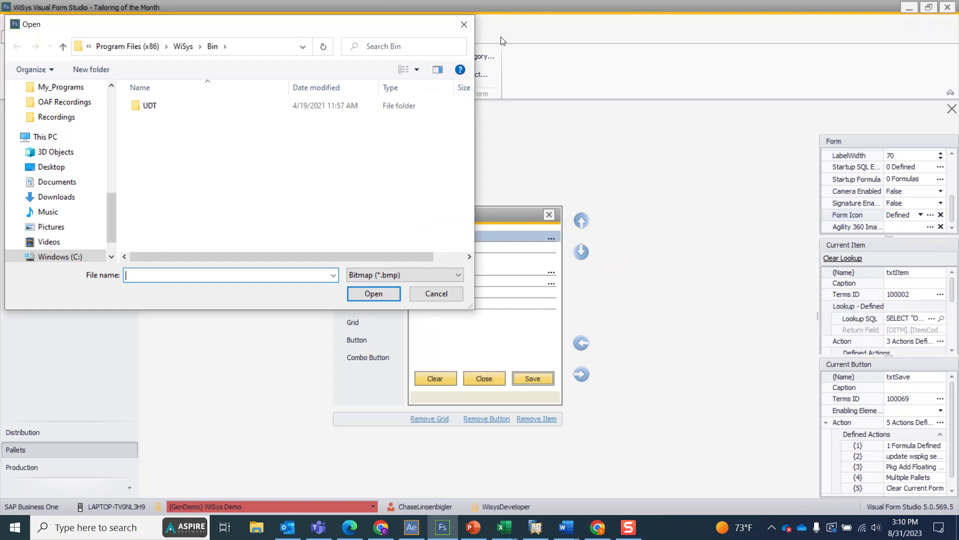
click(467, 27)
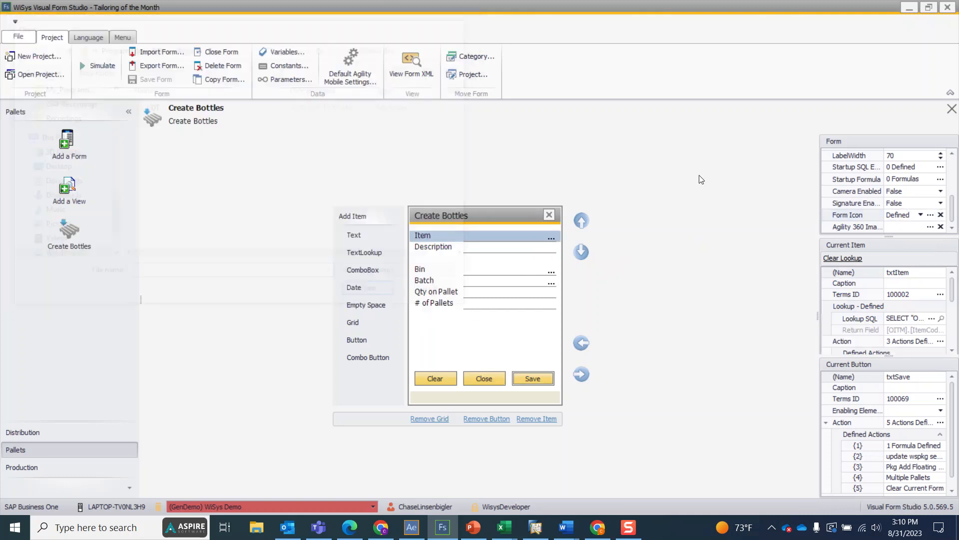
click(921, 215)
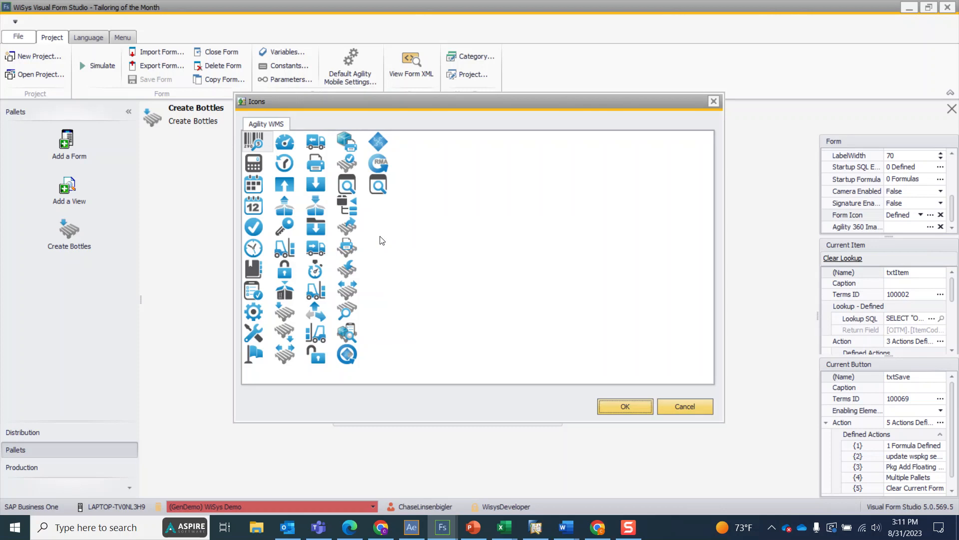
click(316, 189)
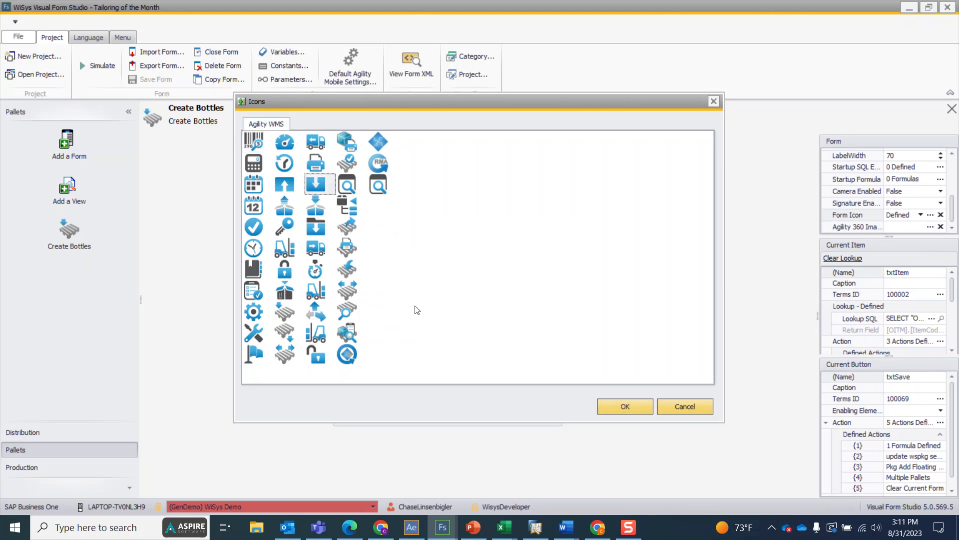
click(626, 406)
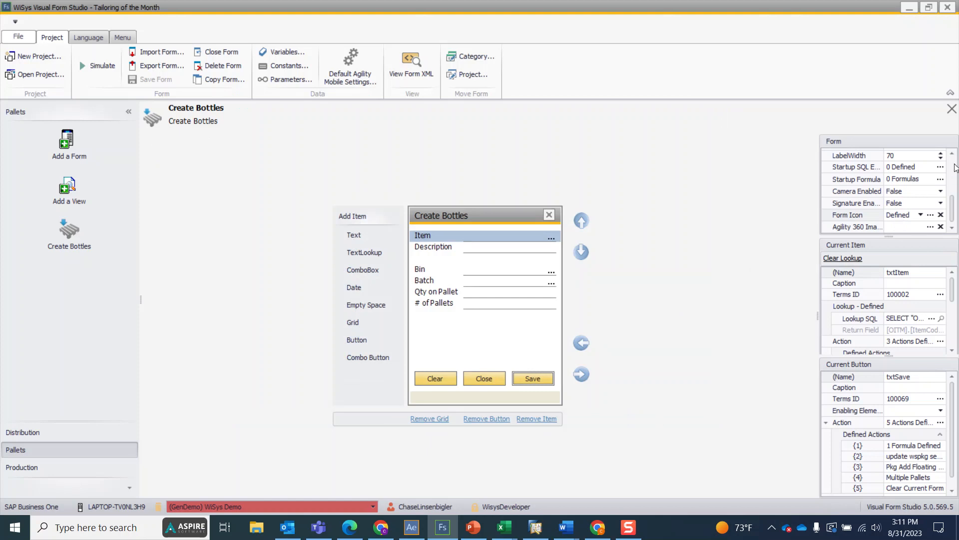
scroll(955, 173, up, 3)
click(918, 188)
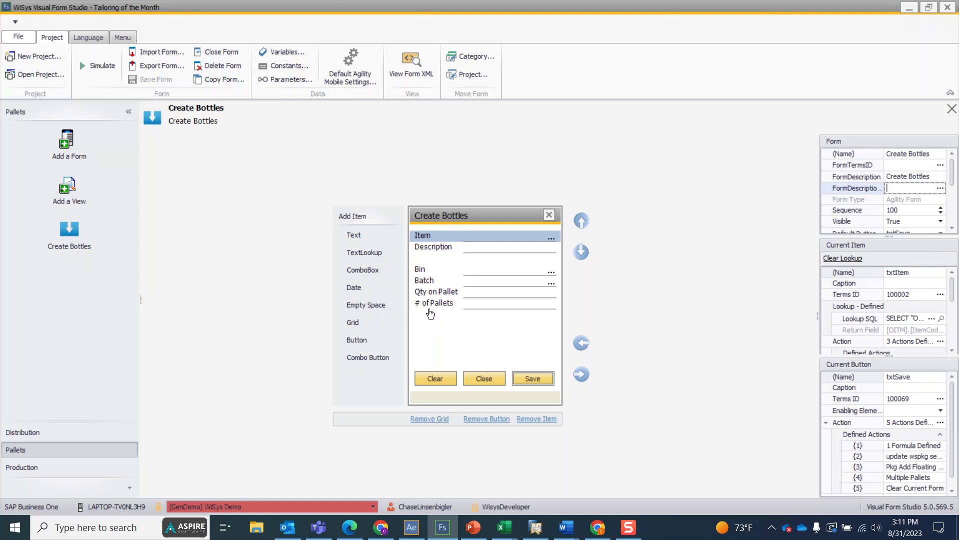
- Clear the Terms ID of the Qty on Pallet item on the Create Bottles form
click(433, 297)
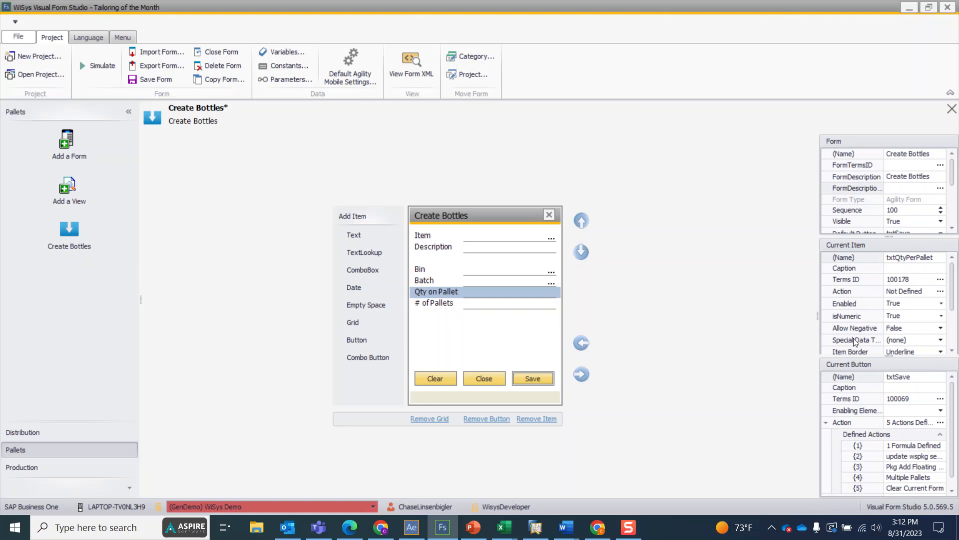
scroll(915, 310, down, 2)
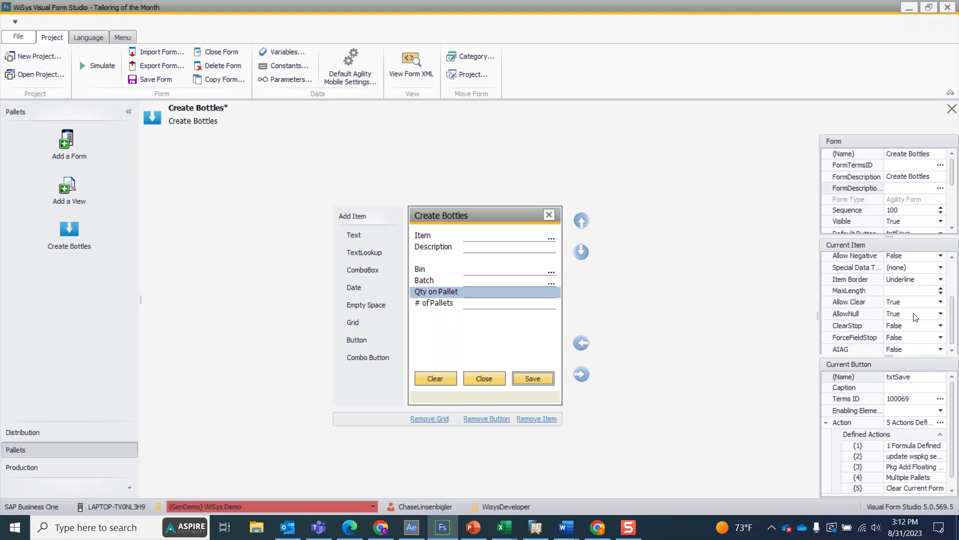
scroll(915, 319, up, 2)
click(898, 256)
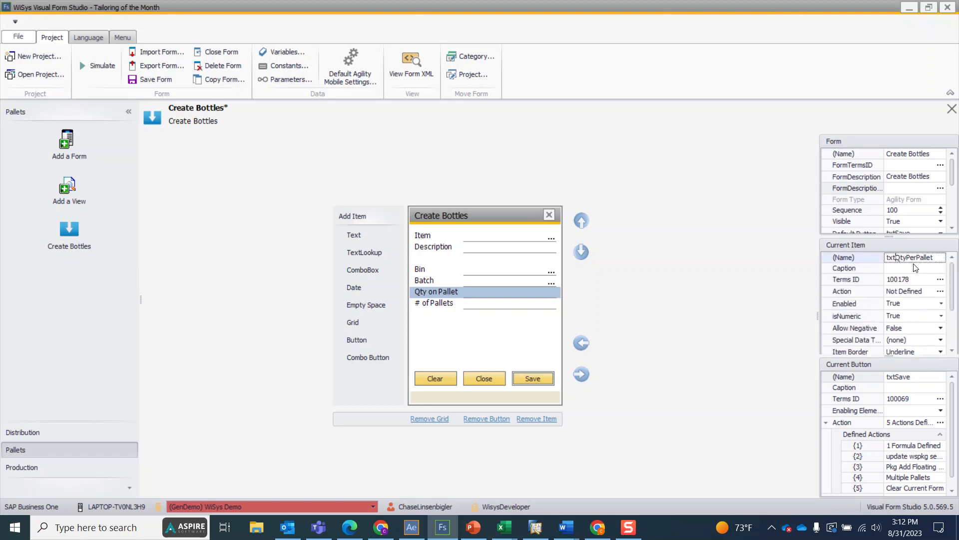
click(921, 278)
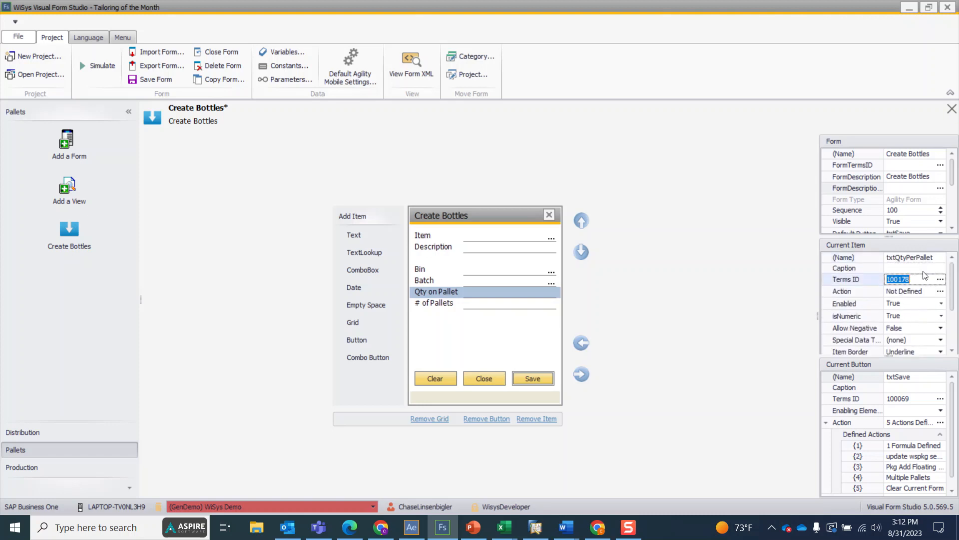
key(Delete)
- Rename the quantity-per-pallet item to txtQtyBtl and set its caption to Qty in Bottle
click(924, 258)
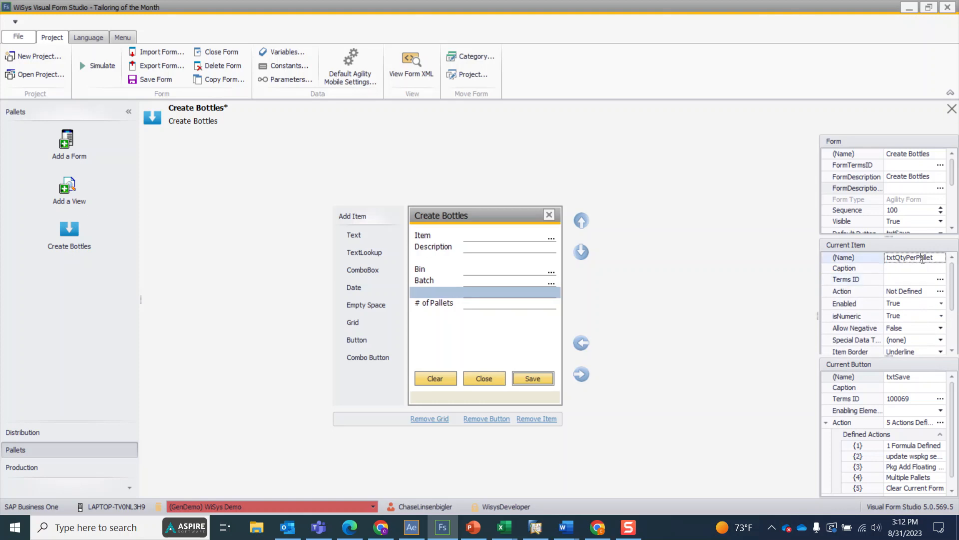
click(935, 257)
drag(935, 257, 895, 258)
text(QtyBtl)
click(895, 269)
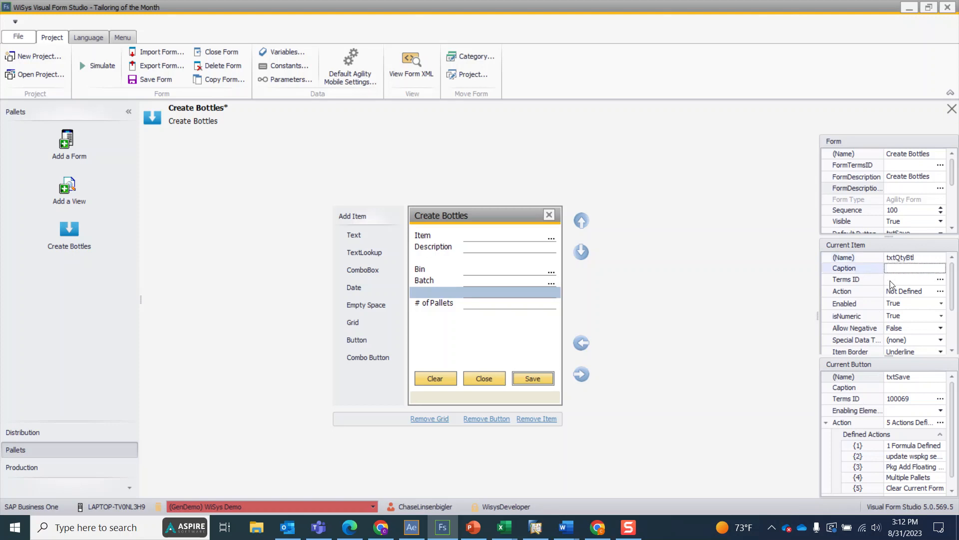
text(Qty in Bottle)
click(910, 281)
- Rename the # of Pallets item to txtBottles and replace its Terms ID with the caption # of Bottles
click(450, 304)
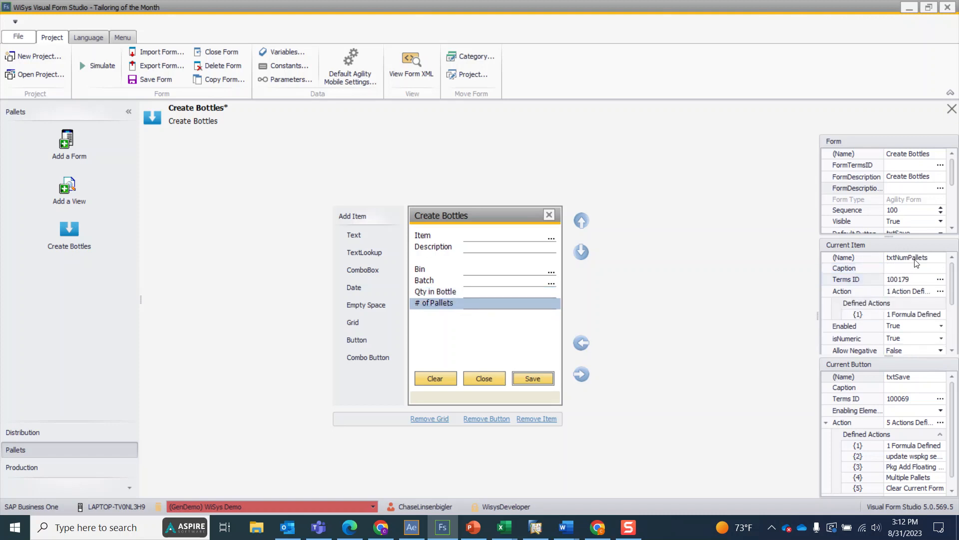
click(933, 258)
drag(932, 258, 895, 258)
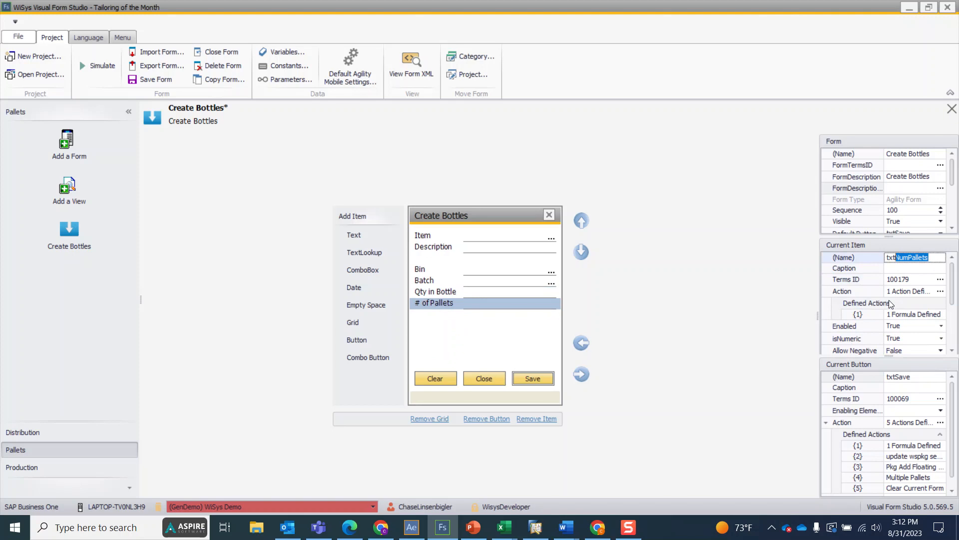
text(Bottles)
key(ctrl+z)
drag(932, 259, 897, 258)
text(Bottle)
key(Tab)
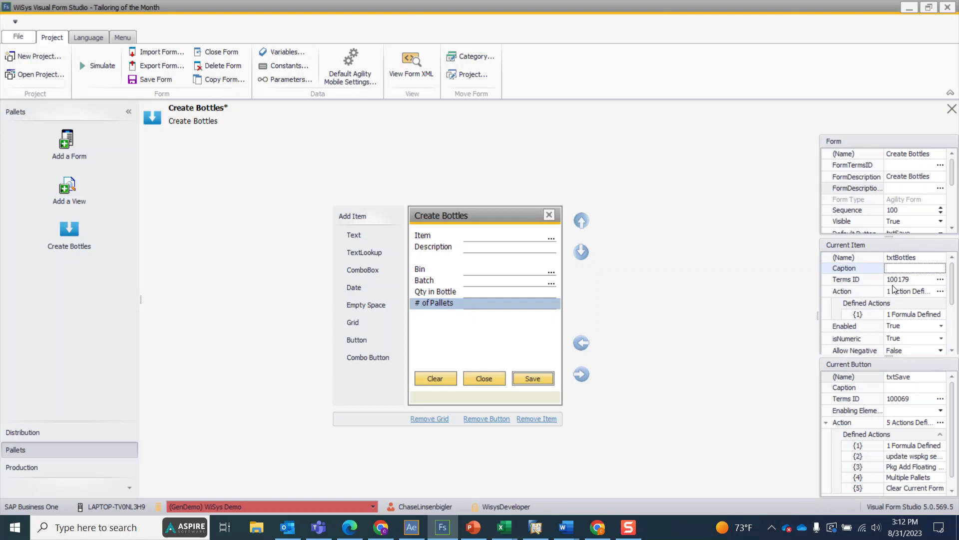
text(# of Bottles)
click(898, 281)
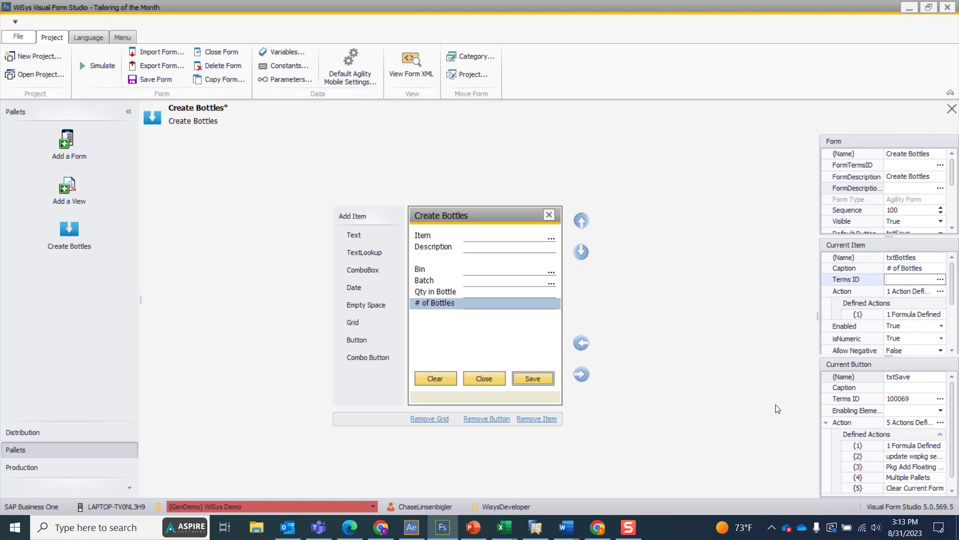
- Examine the method parameters of the Save button's Pkg Add Floating With Items action, especially the package type, and close it unchanged
click(914, 387)
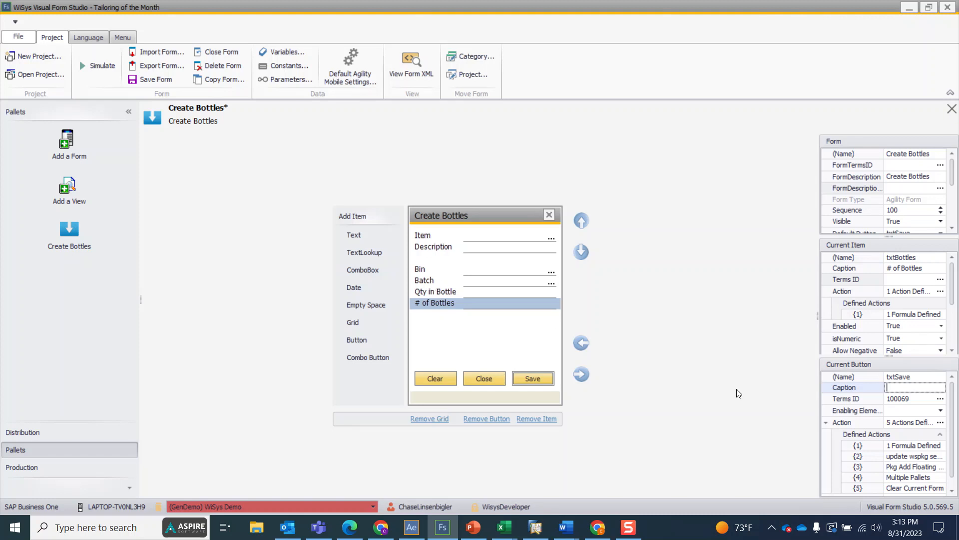
click(940, 422)
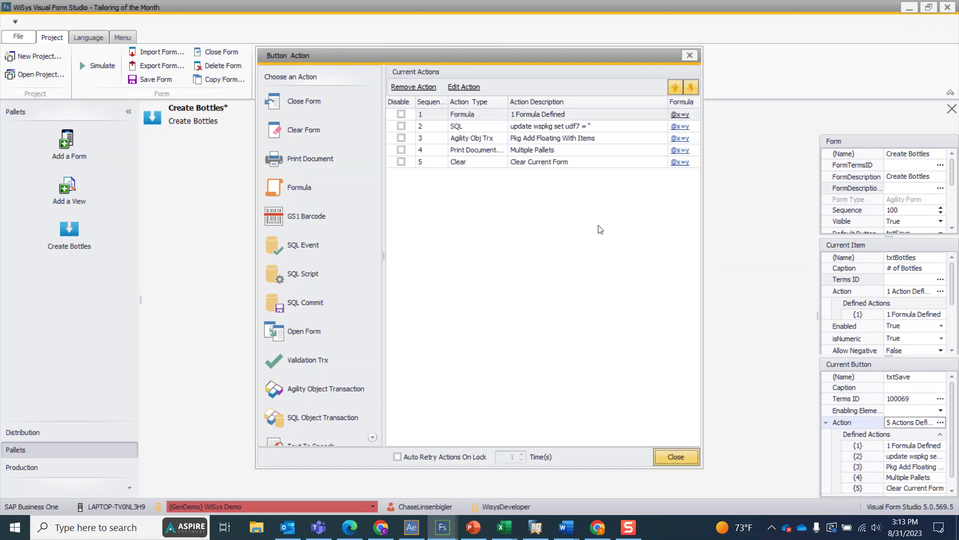
click(521, 139)
double_click(521, 139)
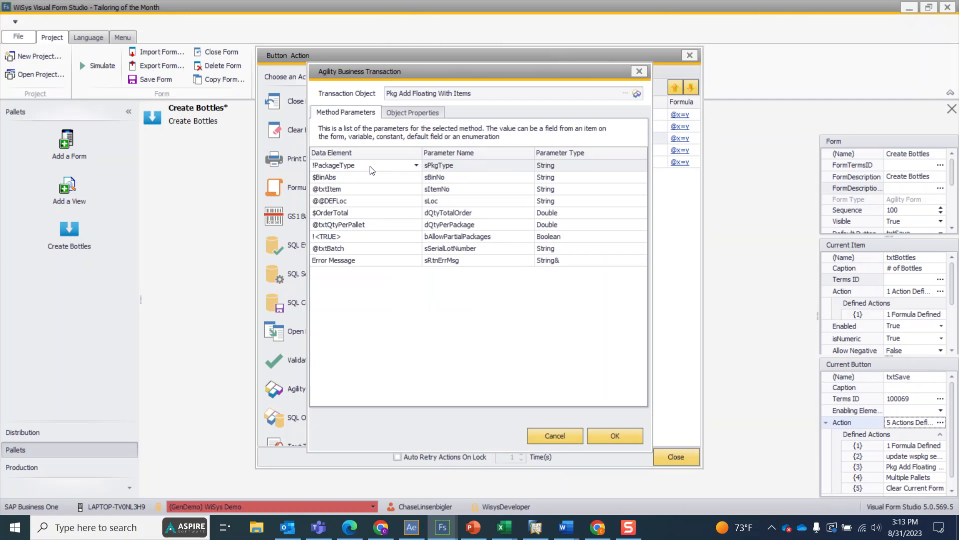
click(639, 71)
click(690, 55)
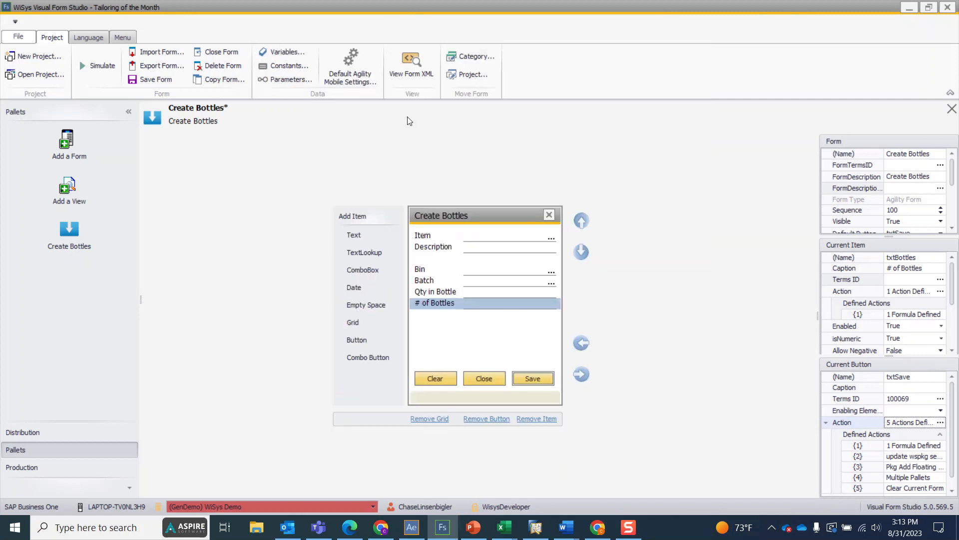
- Delete the form's PackageType constant and recreate it as a String constant named PackageType with the value BTL
click(278, 68)
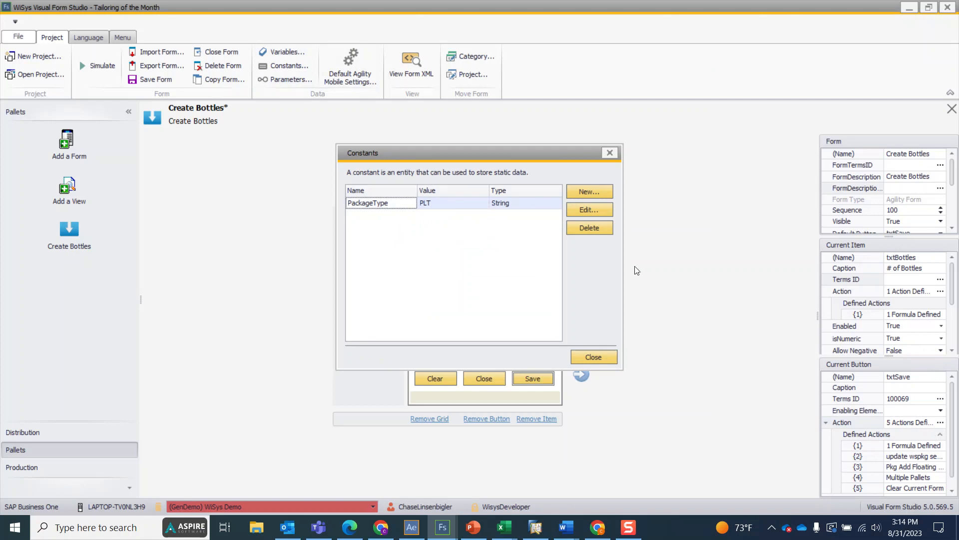
click(595, 228)
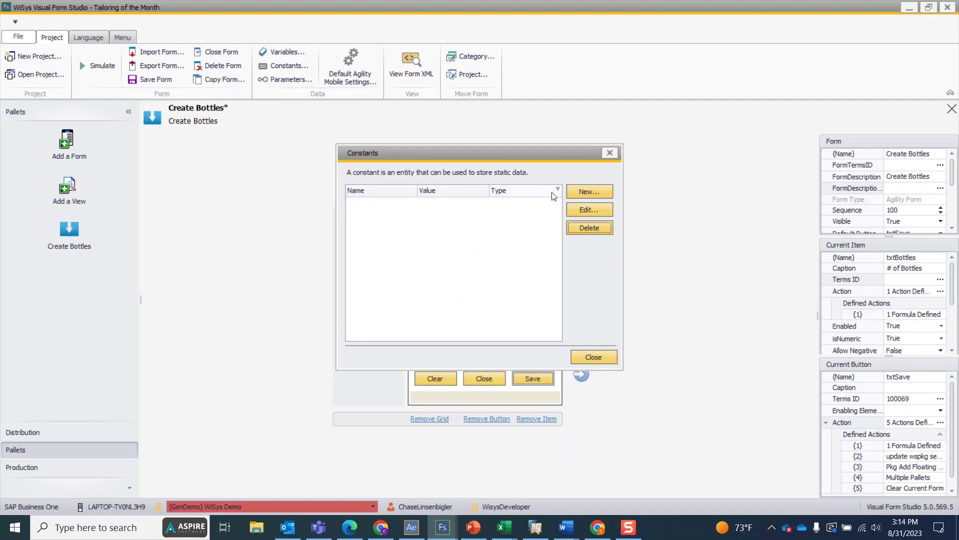
click(580, 192)
click(458, 253)
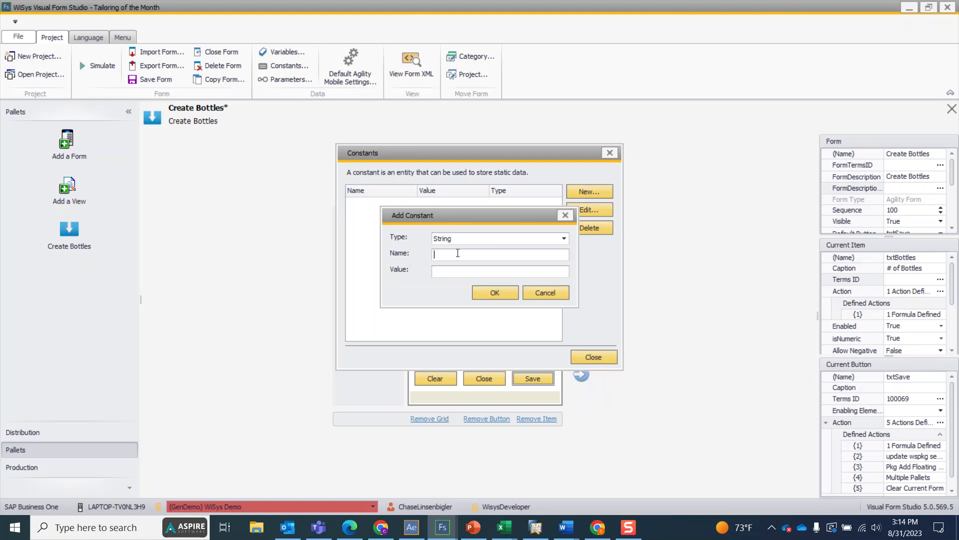
text(Package)
text(Type)
text(BTL)
click(494, 292)
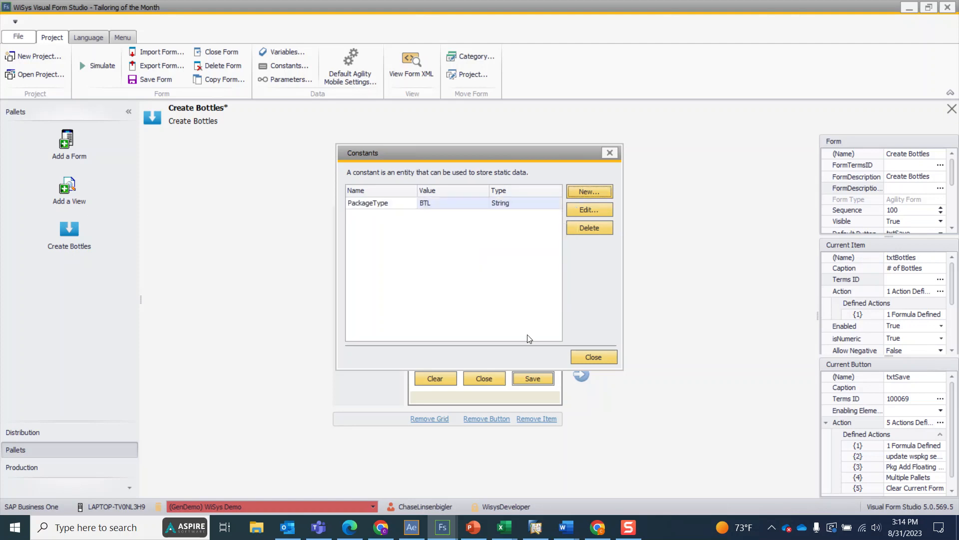
click(590, 357)
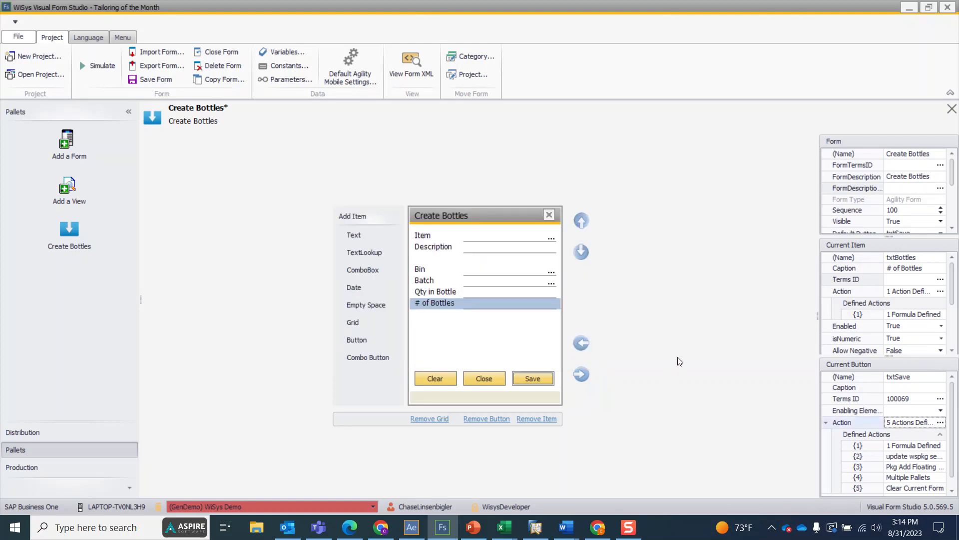
- Review the method parameters of the Save button's Pkg Add Floating With Items action, checking which data element supplies the package type
click(940, 423)
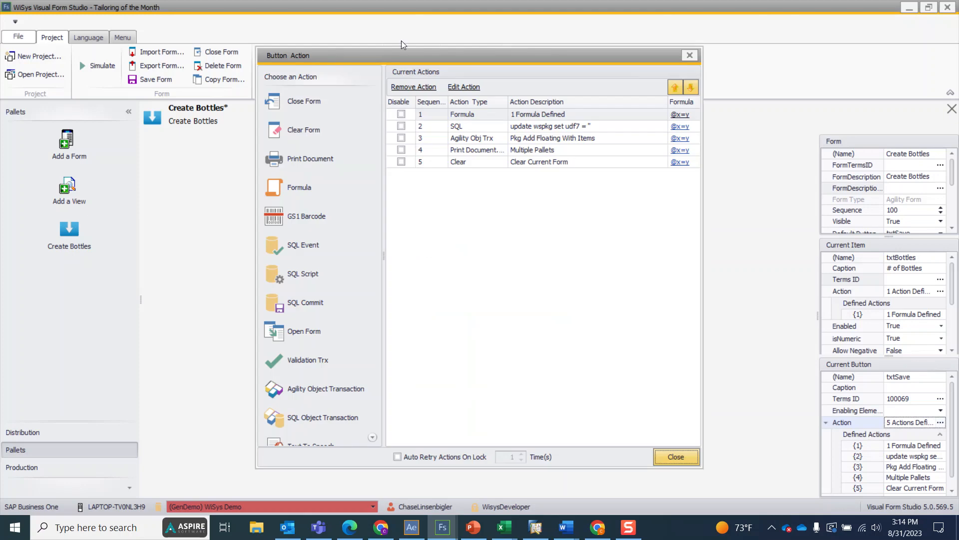
click(465, 139)
double_click(466, 139)
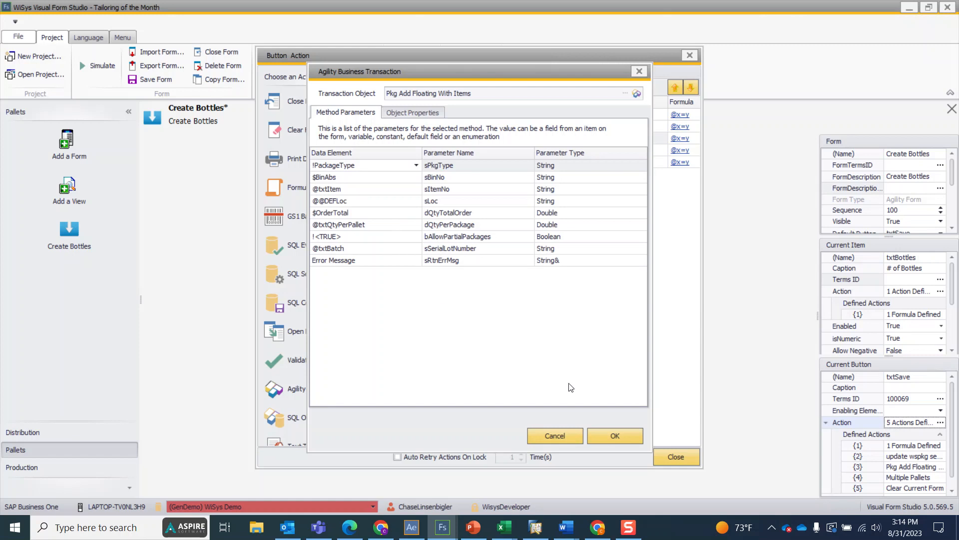
click(605, 439)
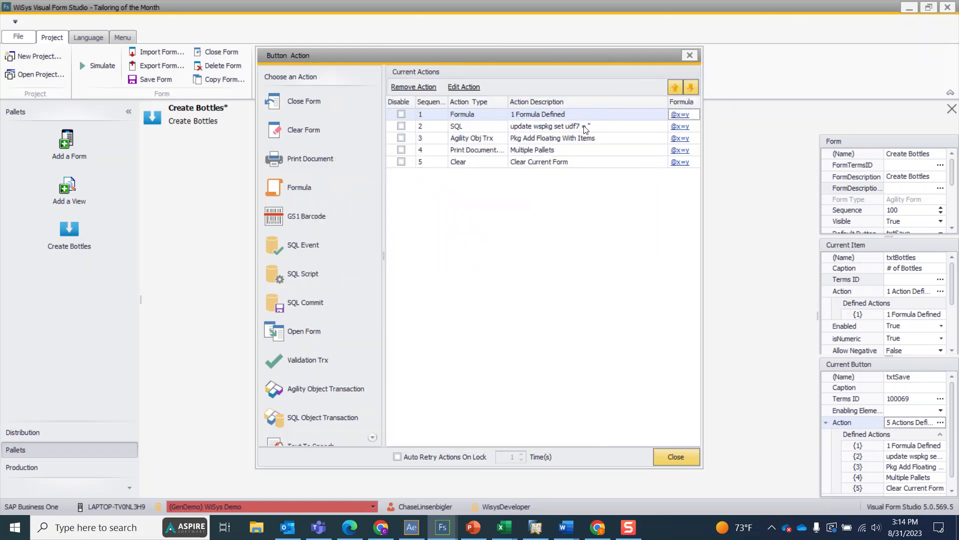
- Disable the Save button's Multiple Pallets print action, browse the document types for a new Print Document action, and abandon that setup
click(542, 152)
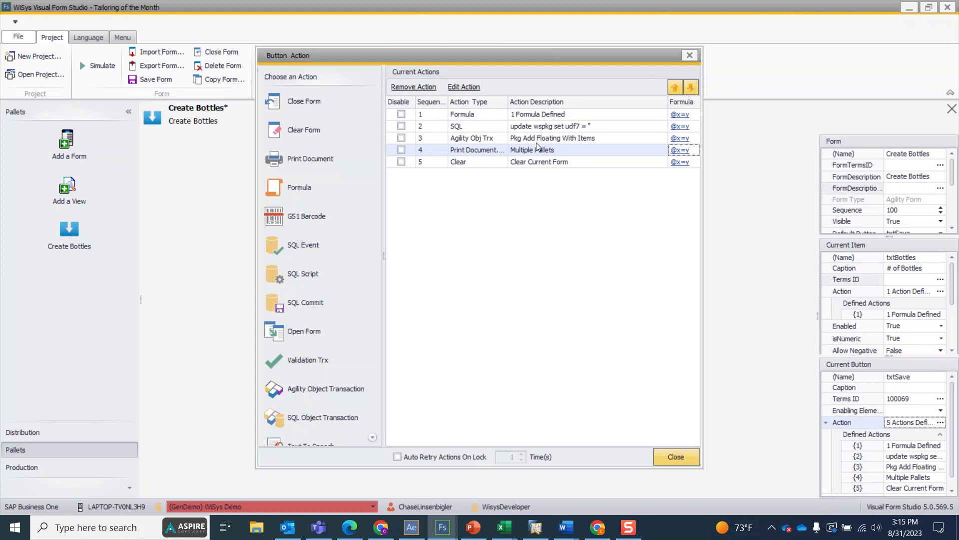
click(401, 150)
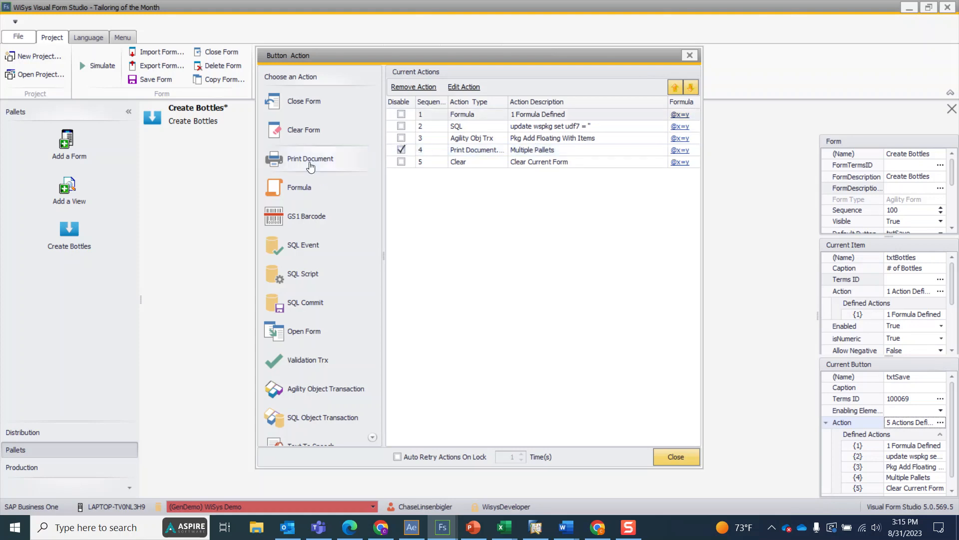
click(310, 159)
scroll(495, 256, down, 10)
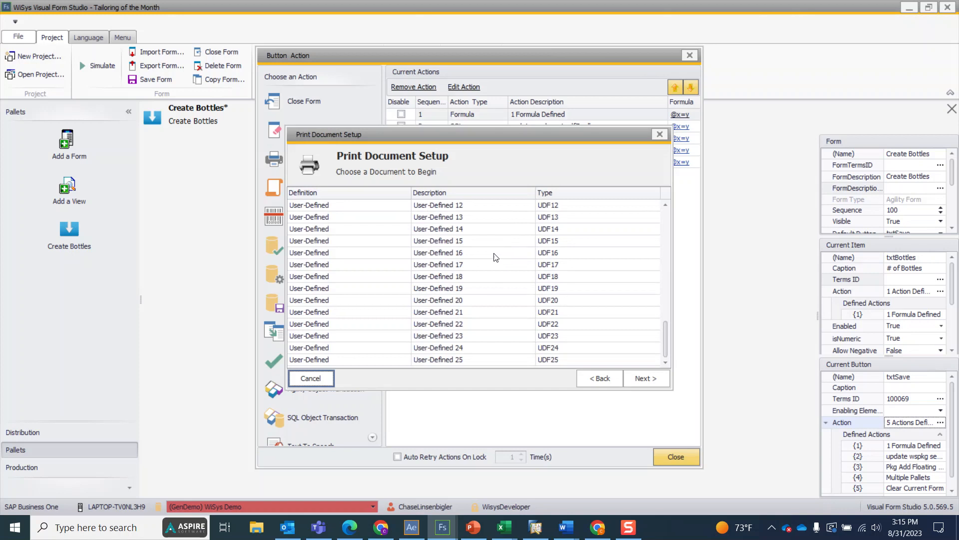
scroll(416, 272, up, 4)
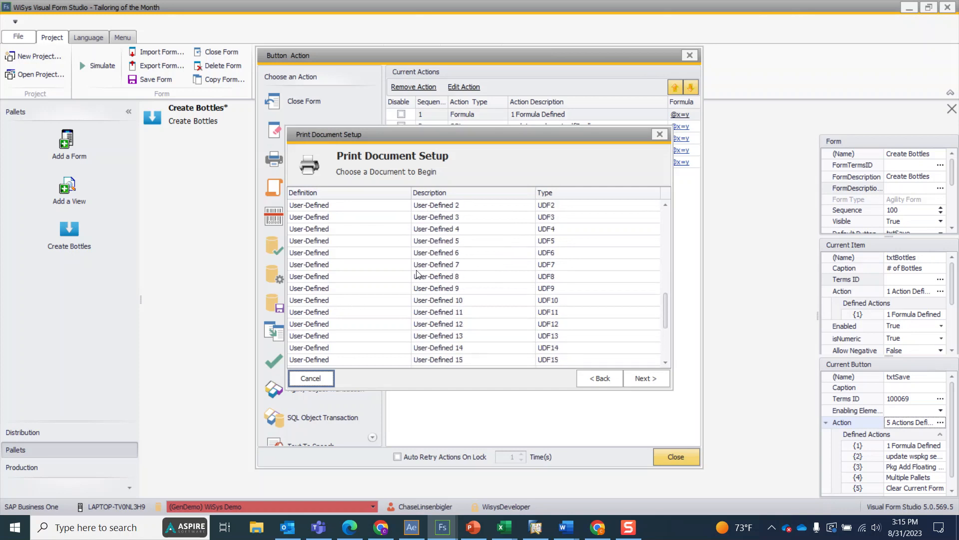
scroll(417, 274, up, 2)
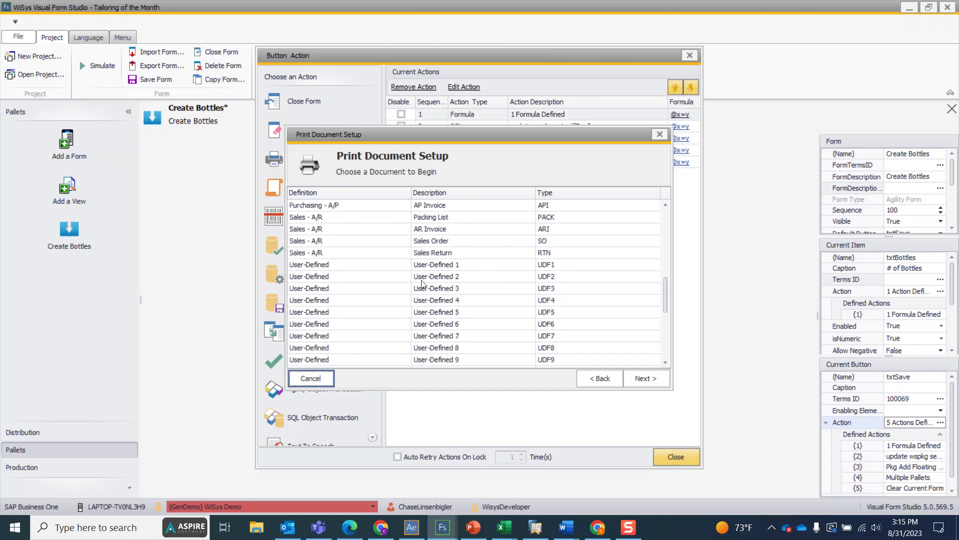
click(660, 134)
- Re-enable the Multiple Pallets print action and close the Save button's action list
click(401, 150)
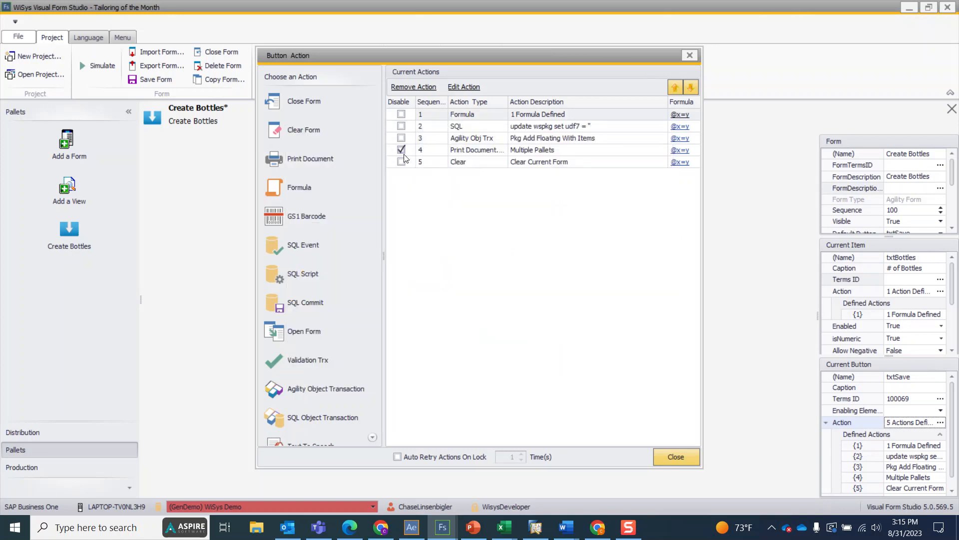
click(402, 150)
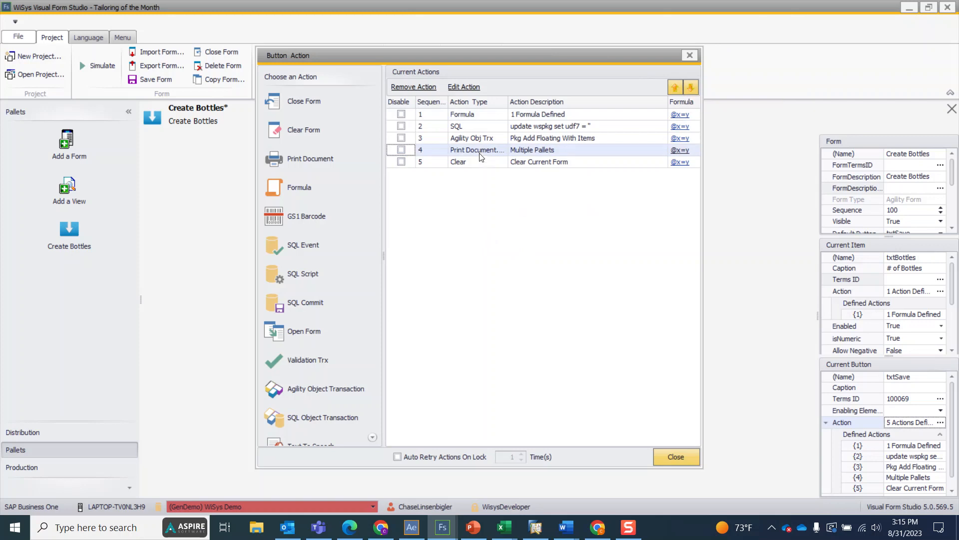
click(487, 118)
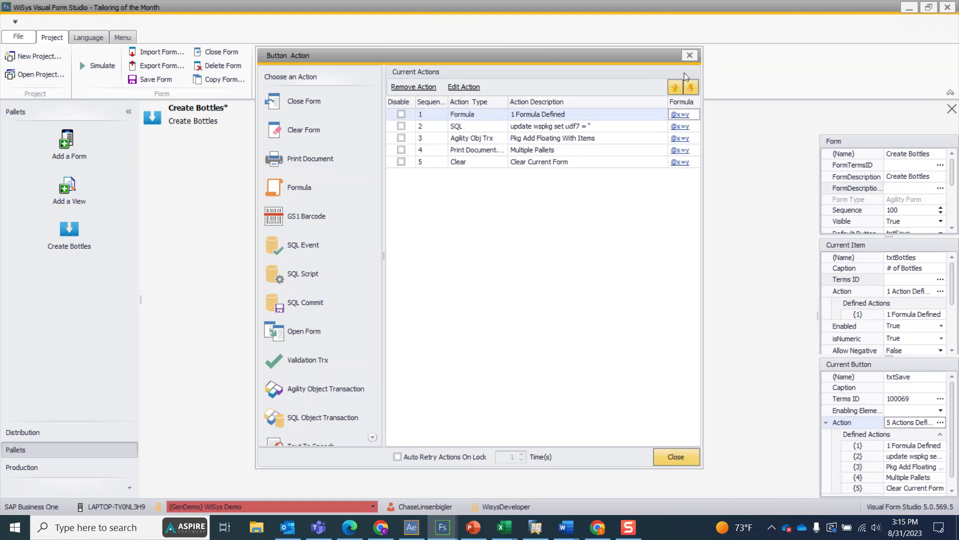
click(691, 56)
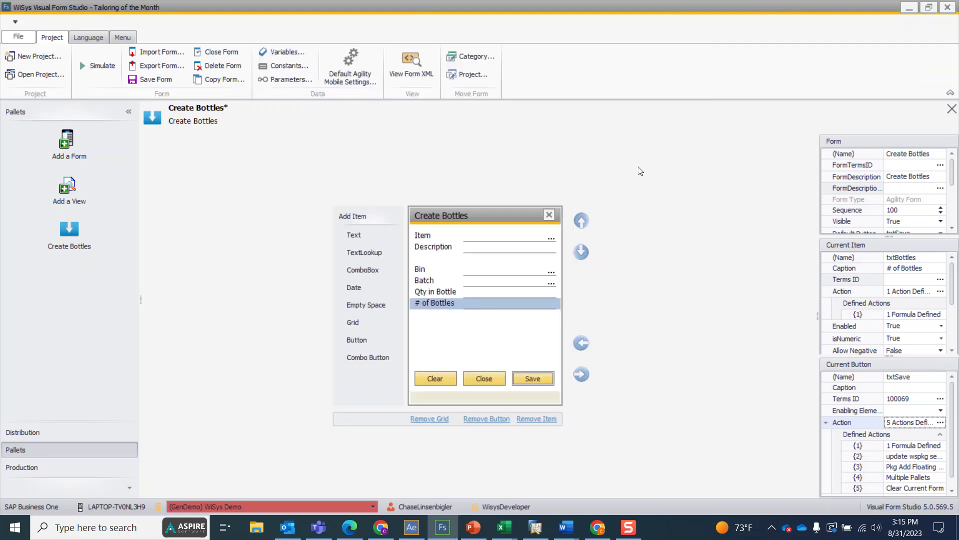
- Examine the lookup SQL of the Item field, including its grouping and filter conditions, and close the definition unchanged
click(490, 236)
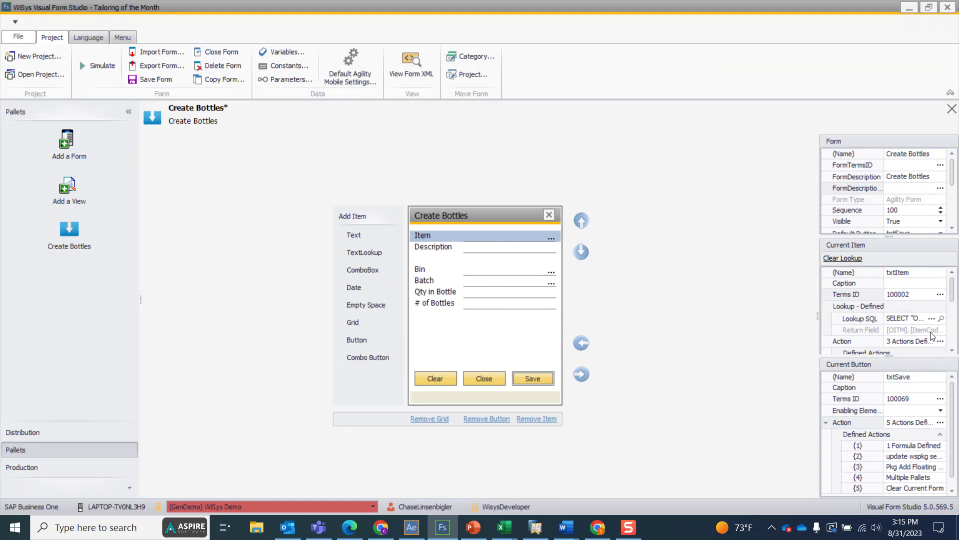
click(928, 321)
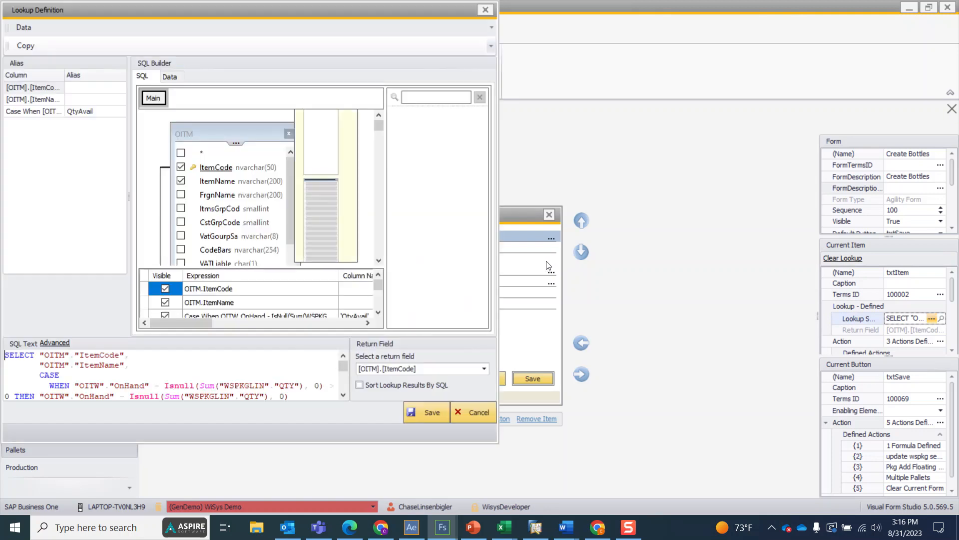
scroll(150, 377, down, 1)
scroll(150, 376, down, 5)
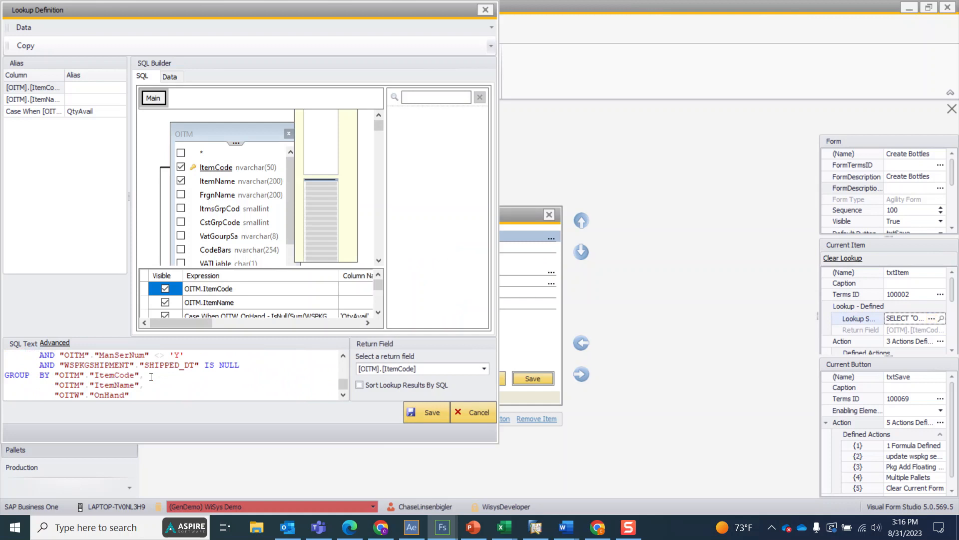
scroll(151, 375, up, 10)
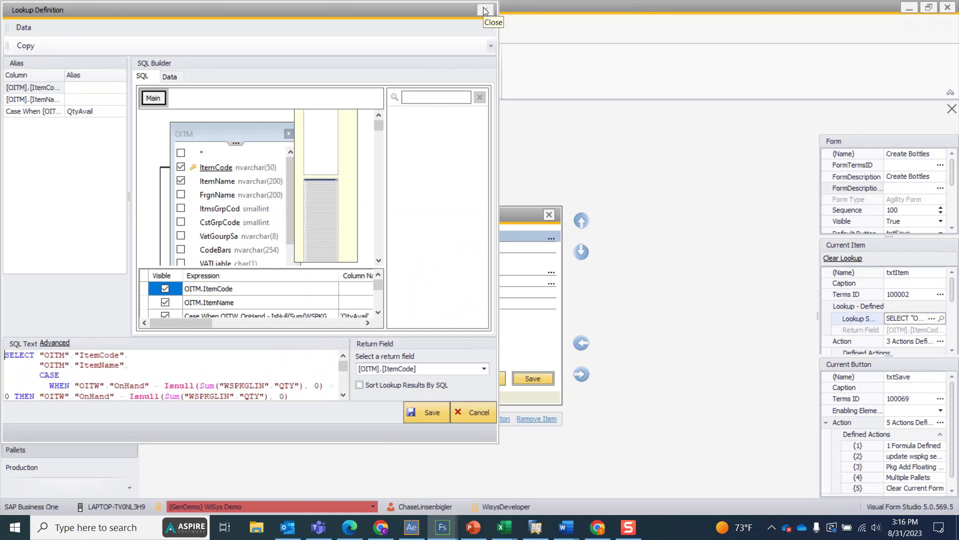
click(484, 10)
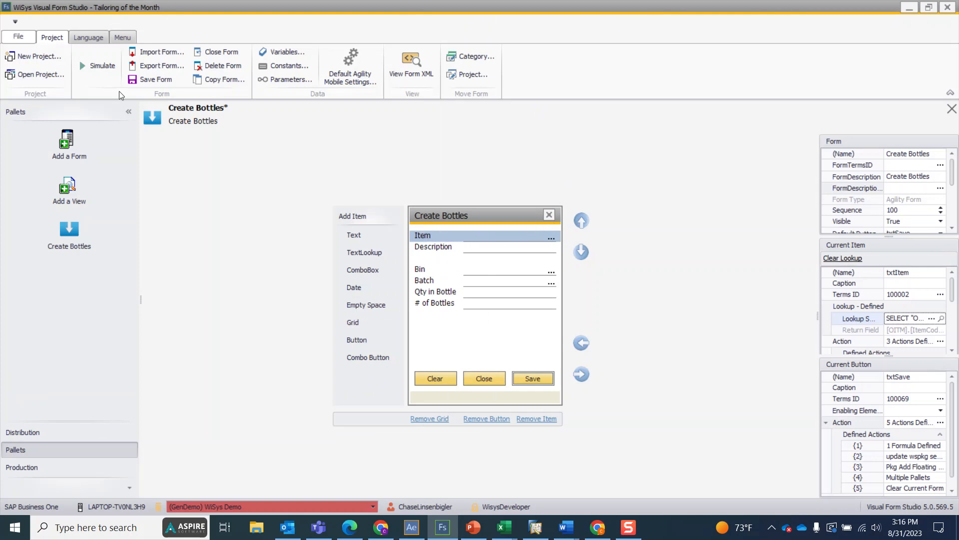
- Save the Create Bottles form, and open the Load Pallets form in the Agility Pallets FS DS project
click(141, 81)
click(54, 75)
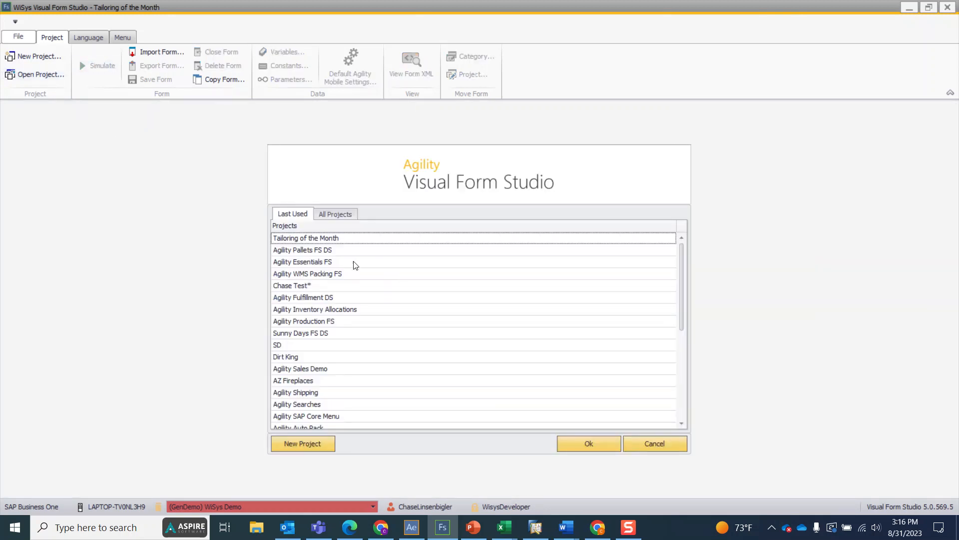
double_click(338, 252)
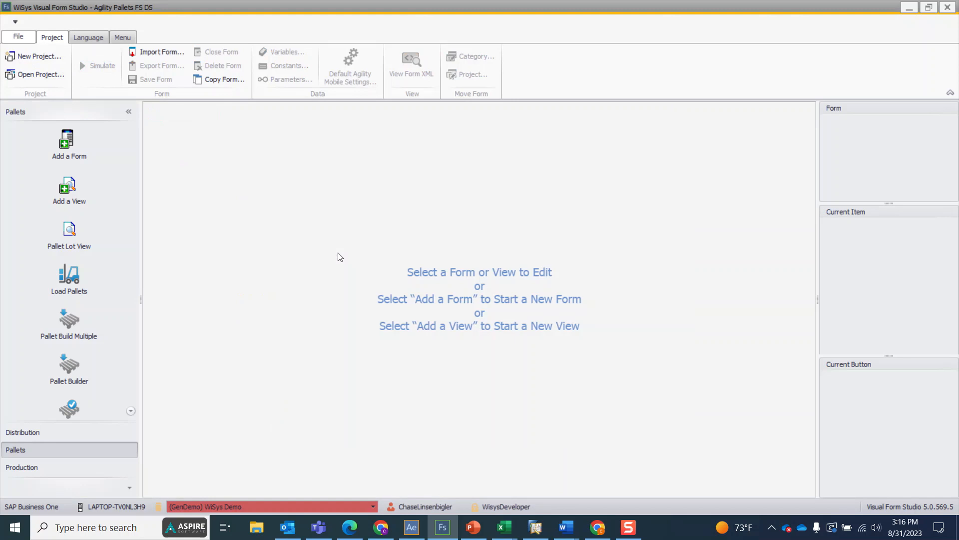
scroll(90, 334, down, 1)
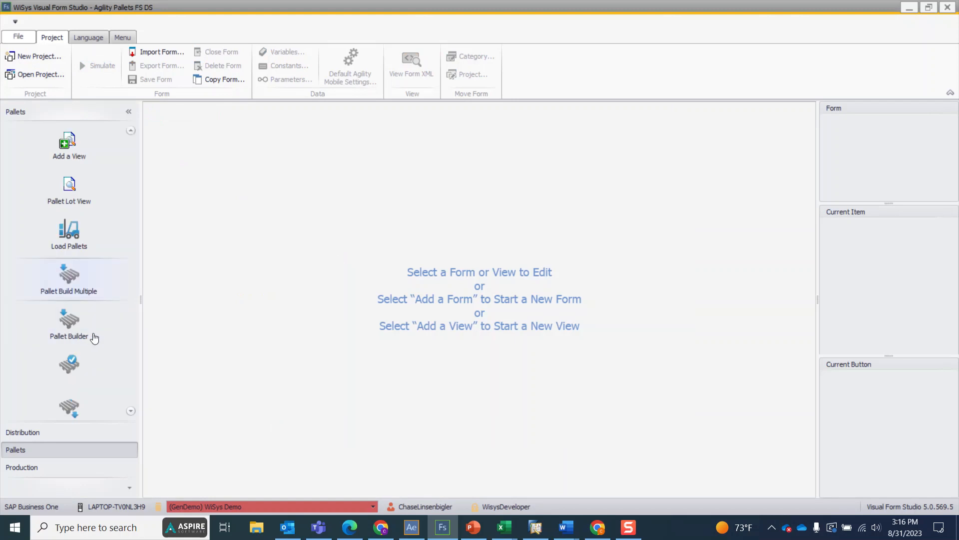
click(72, 237)
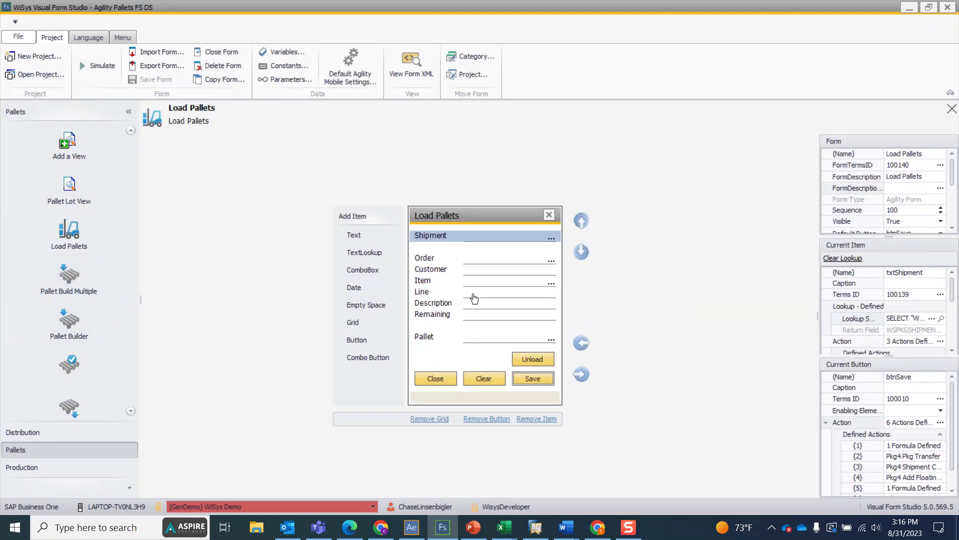
- Examine the Pallet field's lookup SQL on the Load Pallets form, especially the column alias and WHERE conditions, and close it without saving
click(480, 339)
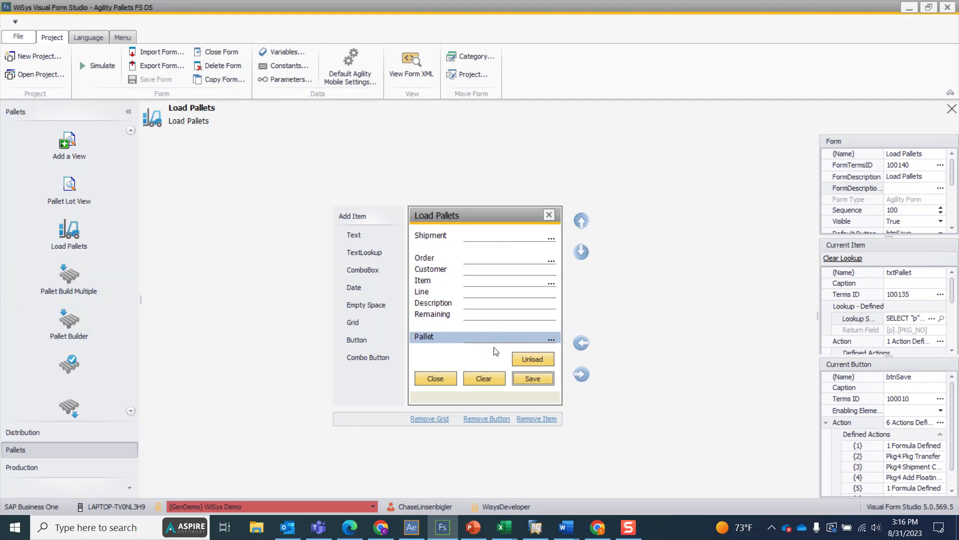
click(931, 318)
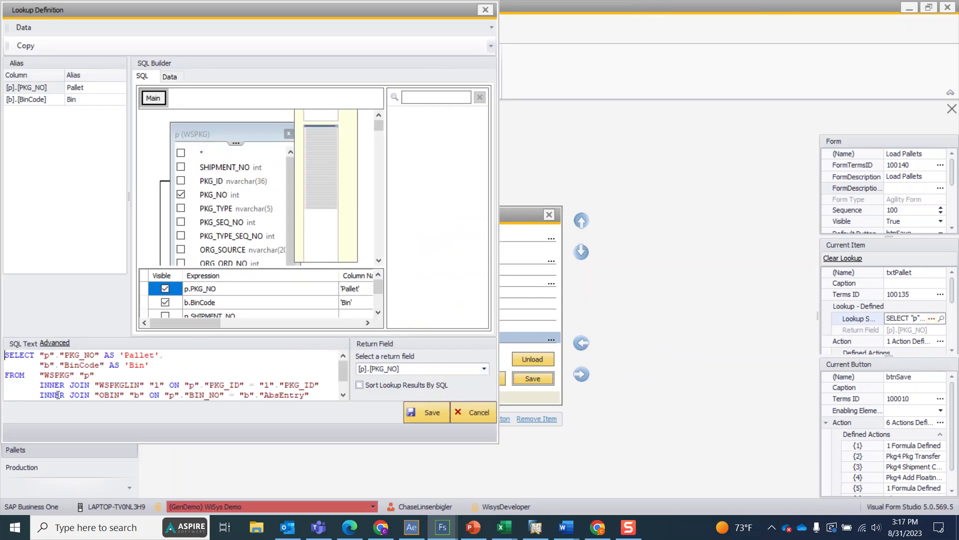
scroll(88, 375, down, 1)
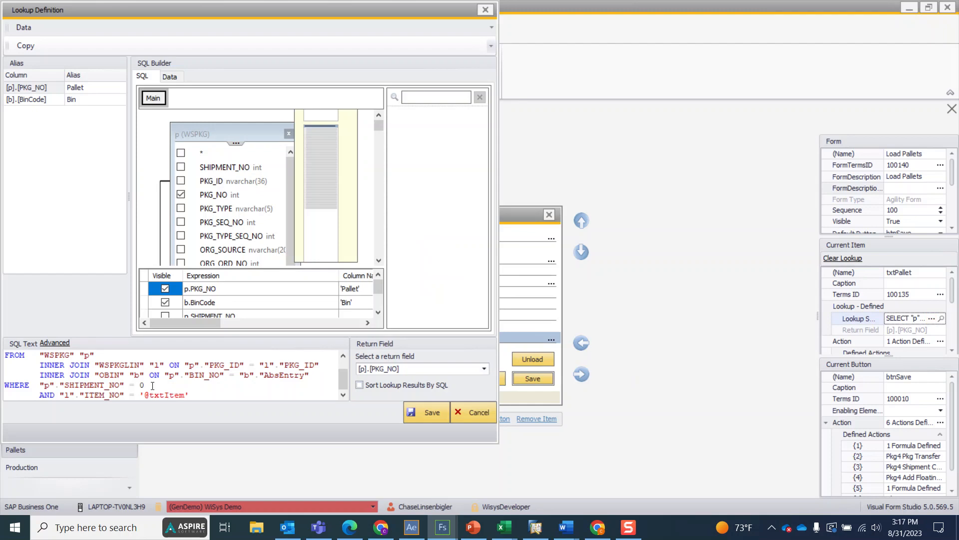
scroll(154, 385, up, 1)
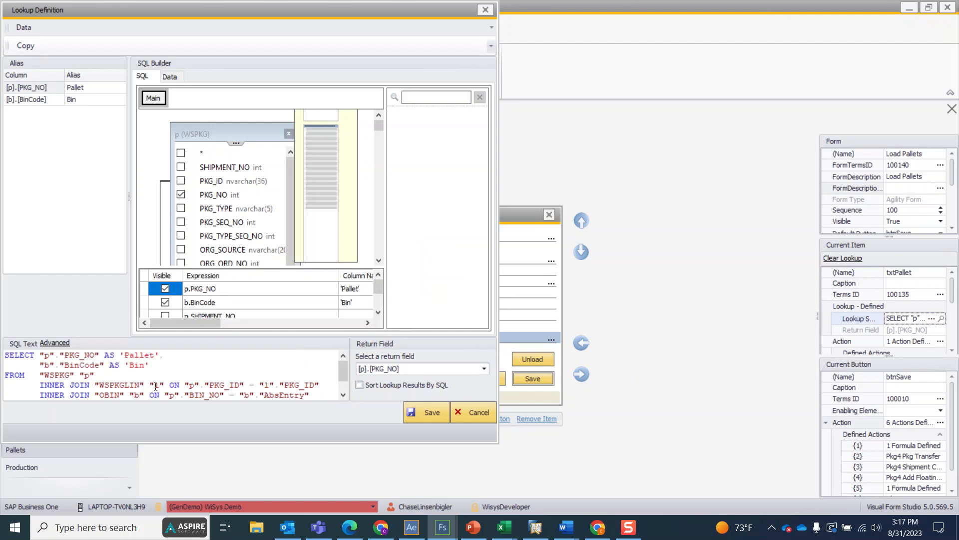
double_click(137, 354)
scroll(124, 375, down, 1)
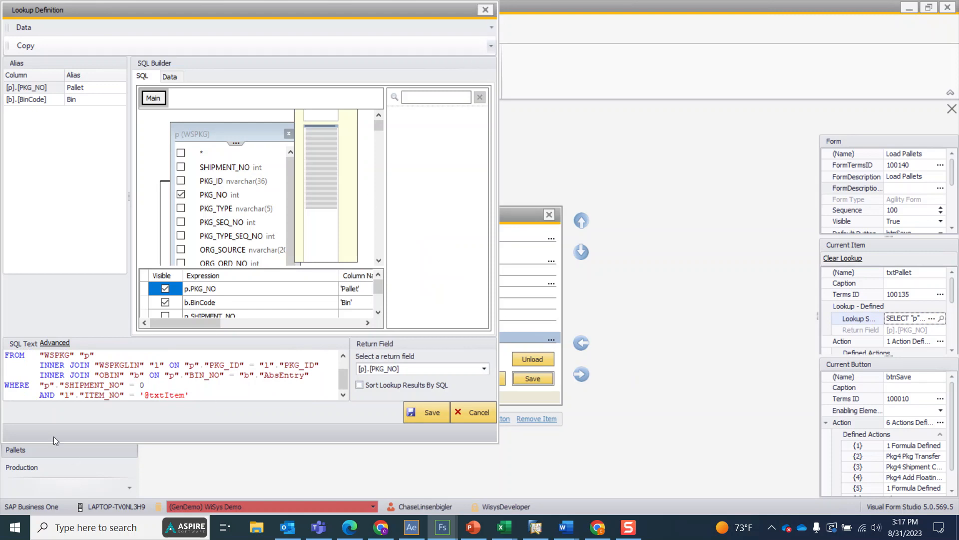
click(200, 396)
click(486, 9)
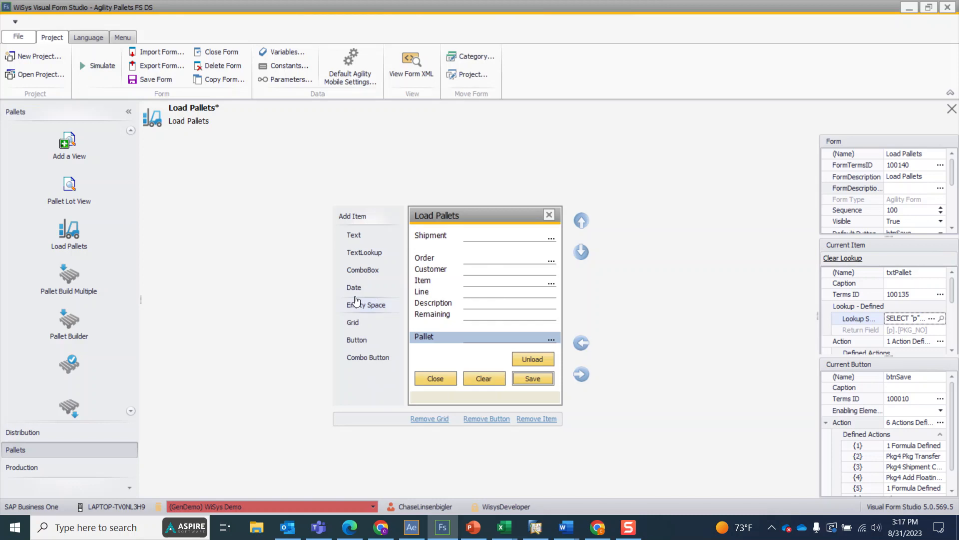
- Reopen the Create Bottles form in the Tailoring of the Month project and look over its form icon and image properties
click(48, 78)
click(323, 250)
double_click(322, 250)
click(75, 242)
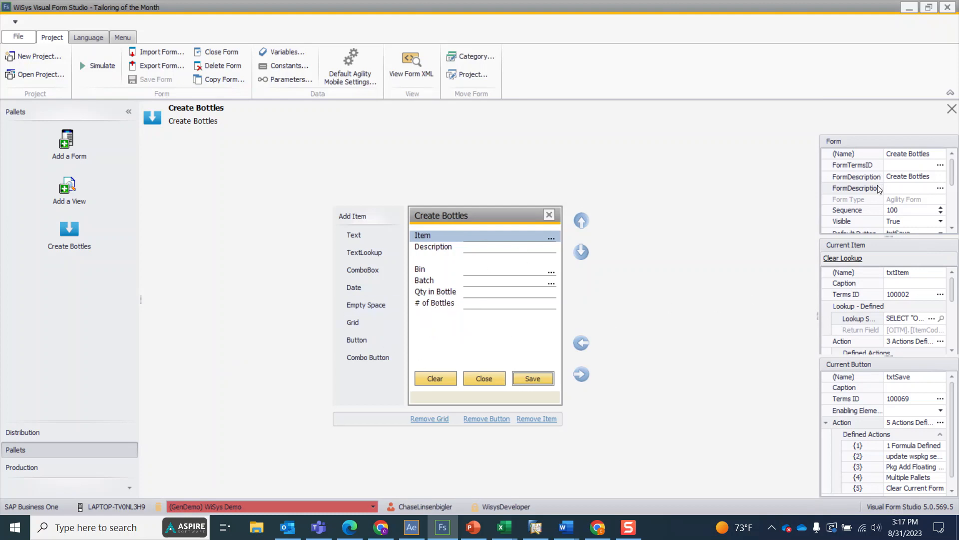
scroll(878, 186, down, 5)
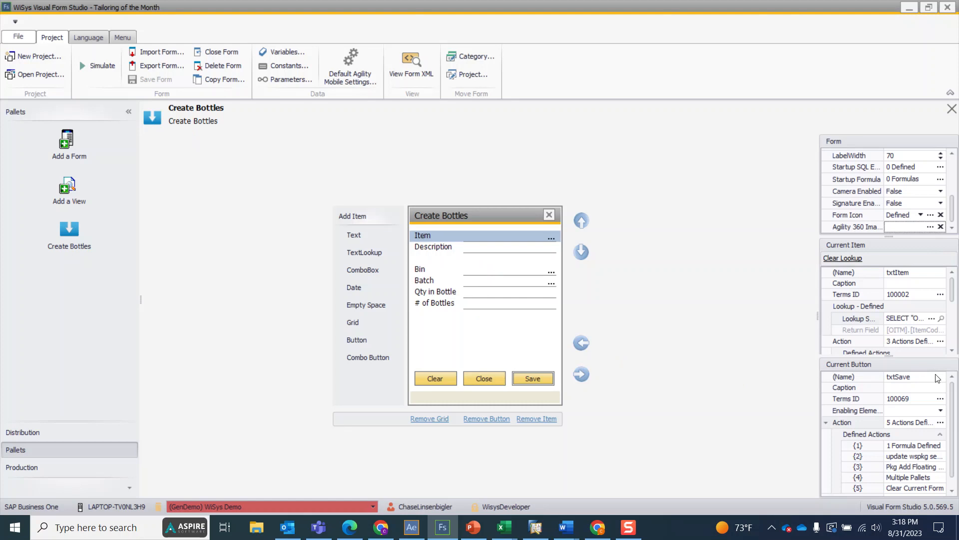
- Examine the input and return data of the Item field's PalletBuilderValidateItem validation, and close it unchanged
click(941, 340)
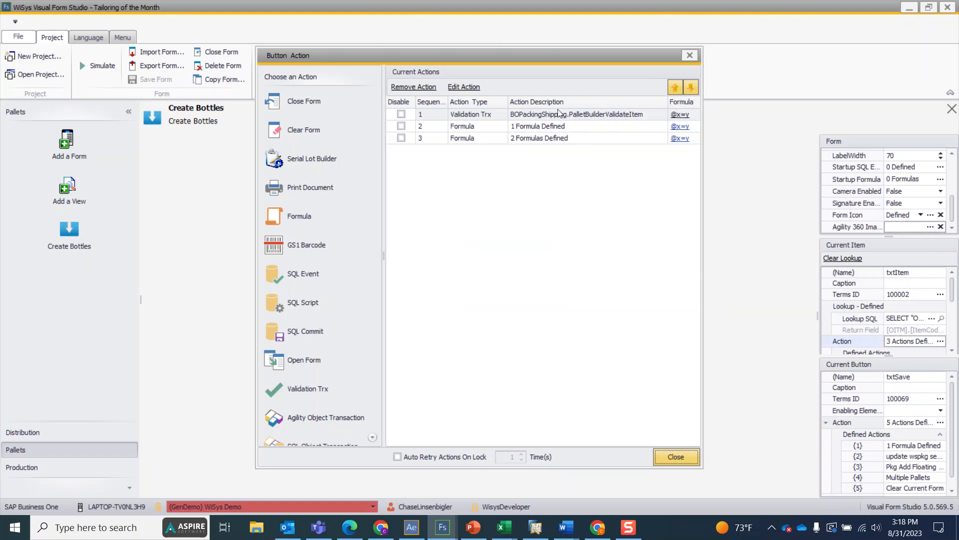
double_click(560, 116)
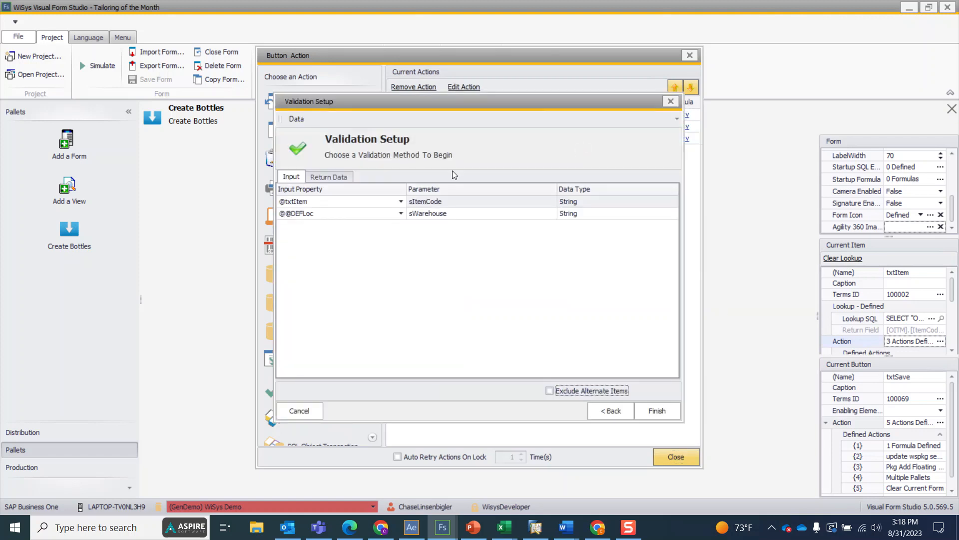
click(313, 174)
scroll(359, 272, down, 4)
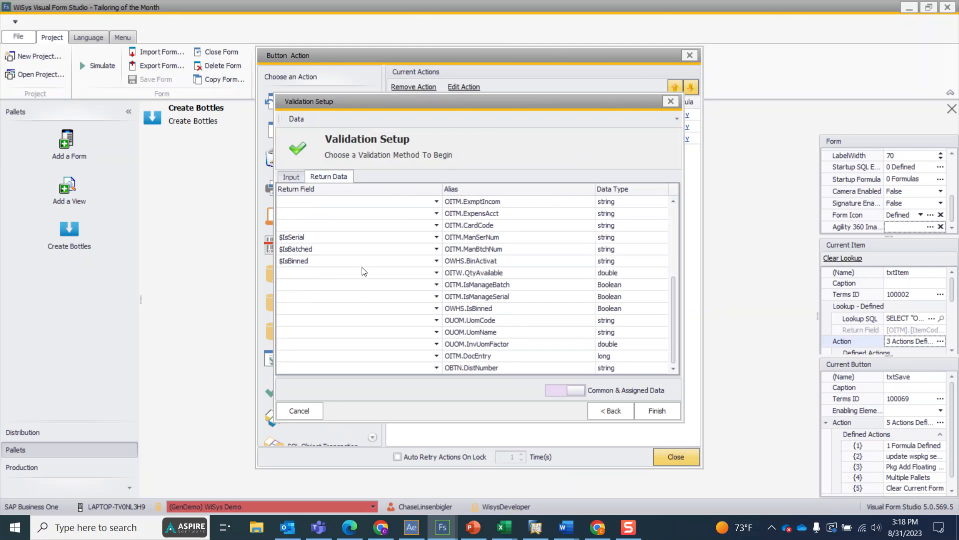
scroll(364, 271, up, 4)
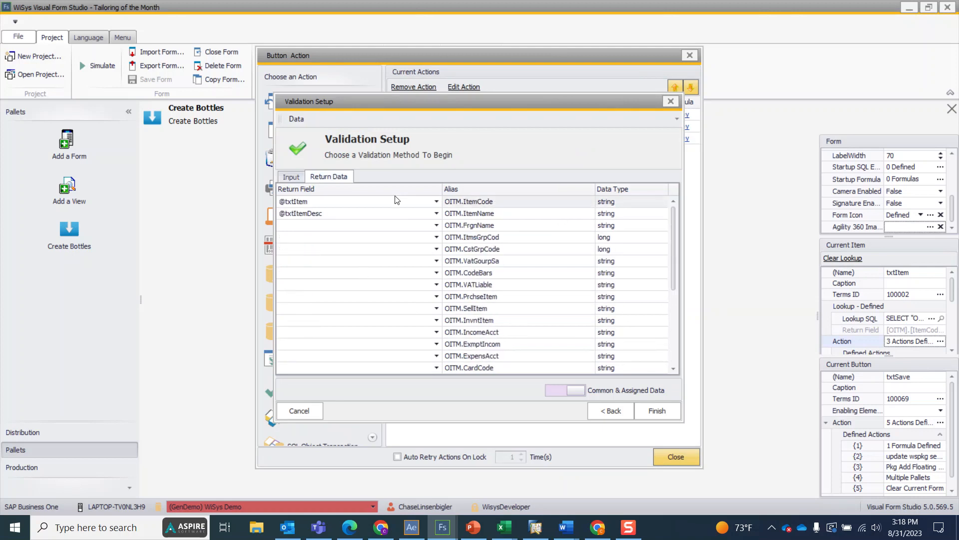
click(294, 177)
click(670, 102)
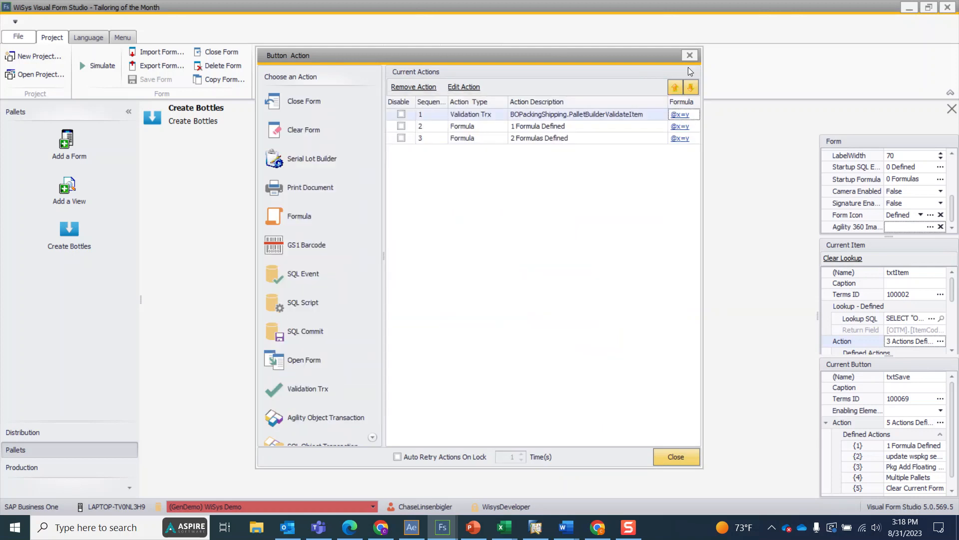
click(693, 55)
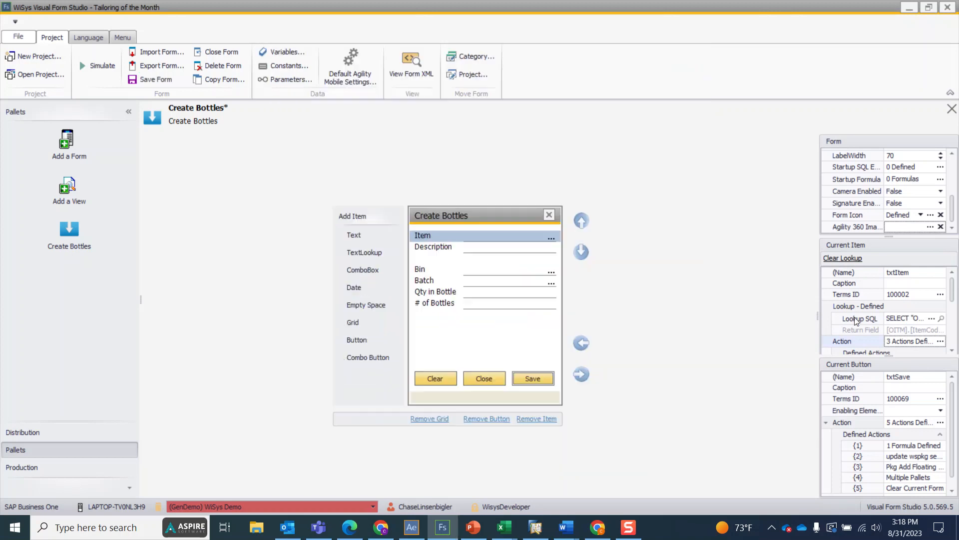
- Review the sequence of actions defined on the Create Bottles form's Save button and close the list
click(941, 422)
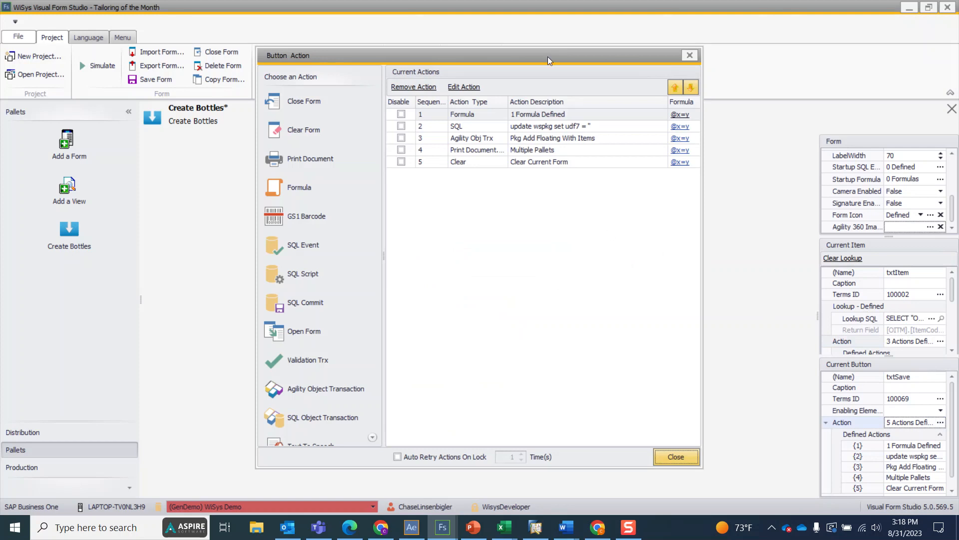
drag(543, 53, 550, 70)
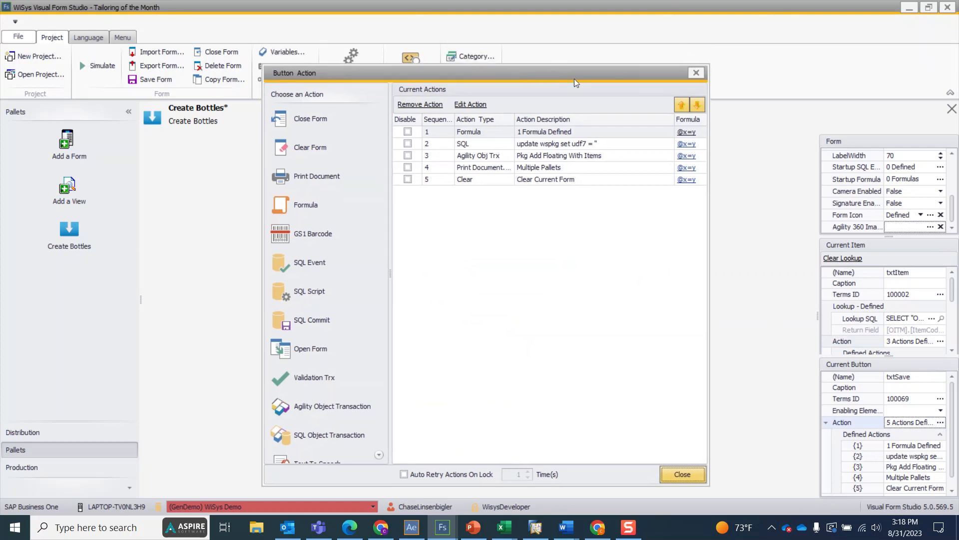
click(694, 73)
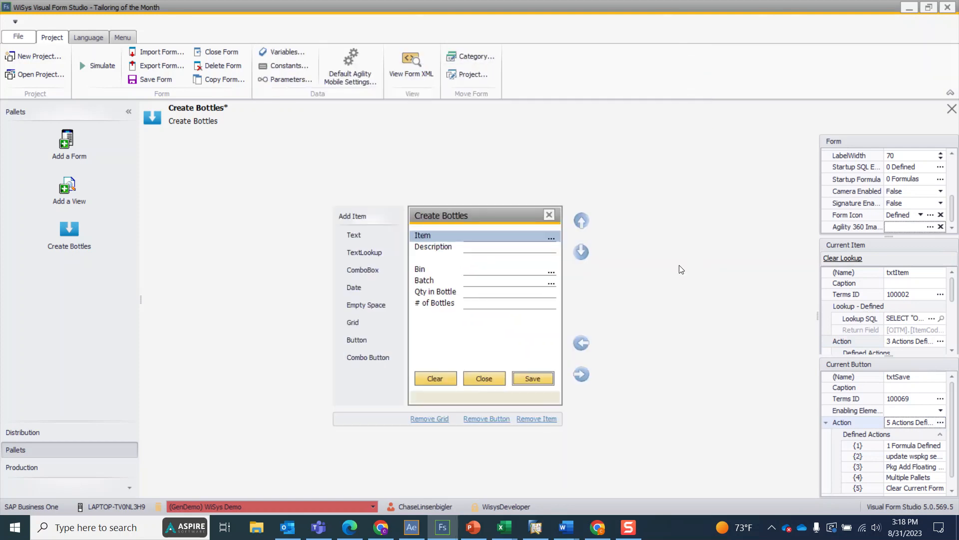